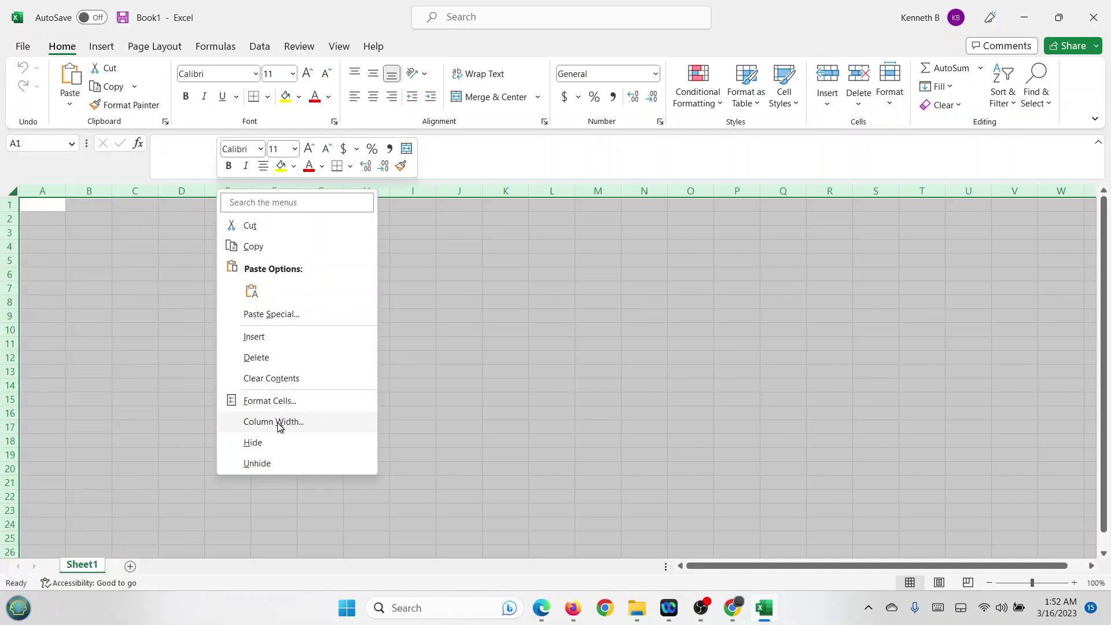
# - Narrow all the sheet's columns by reducing their column width
pyautogui.click(278, 422)
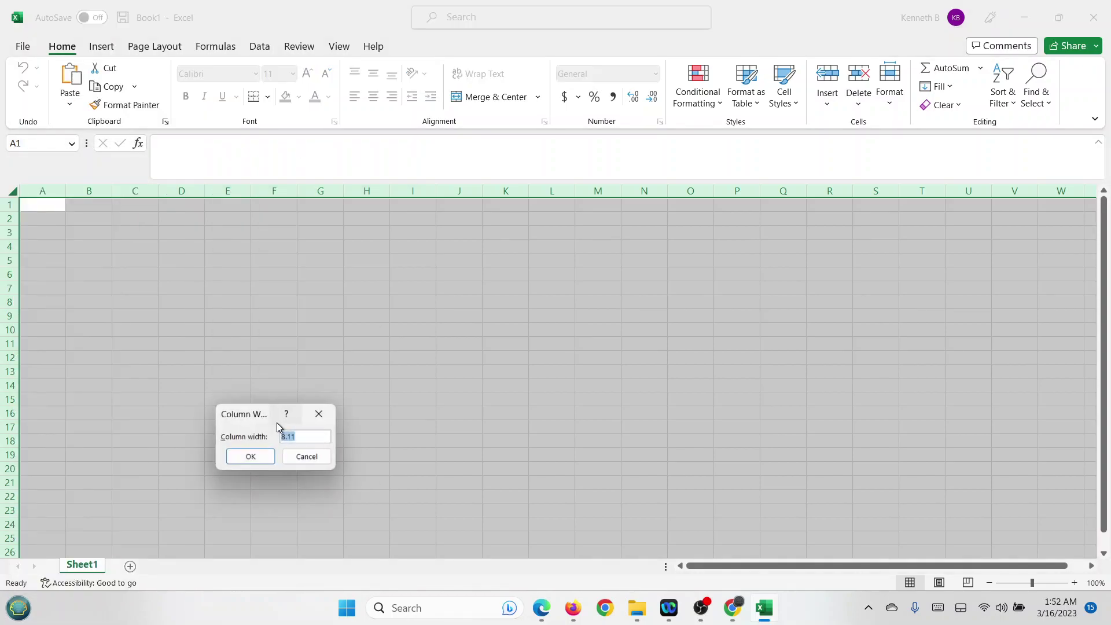
pyautogui.click(260, 460)
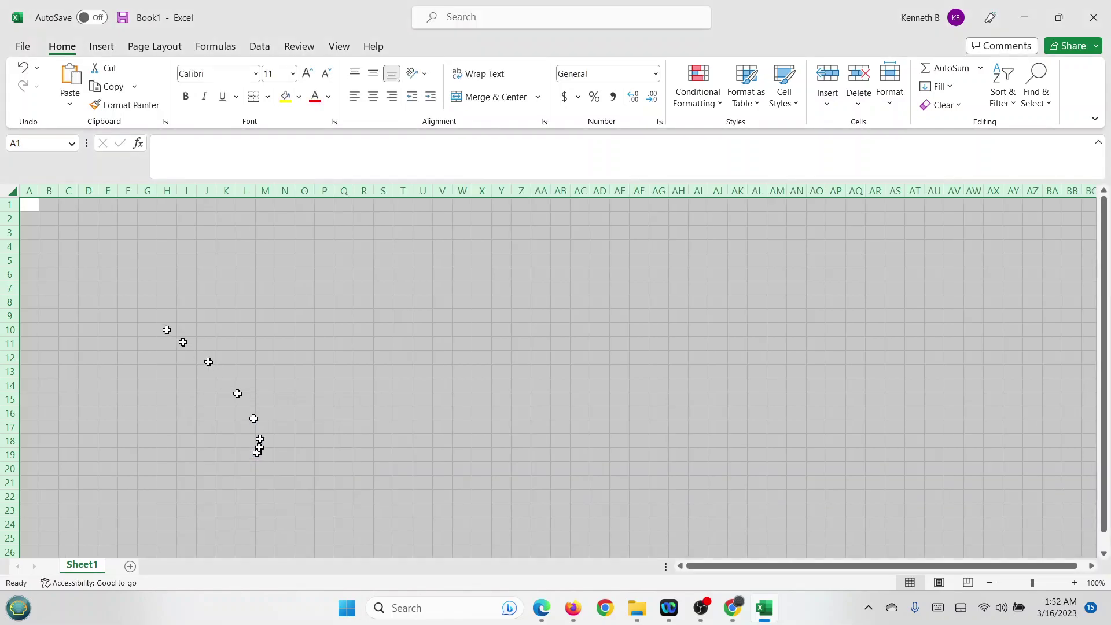
pyautogui.click(131, 289)
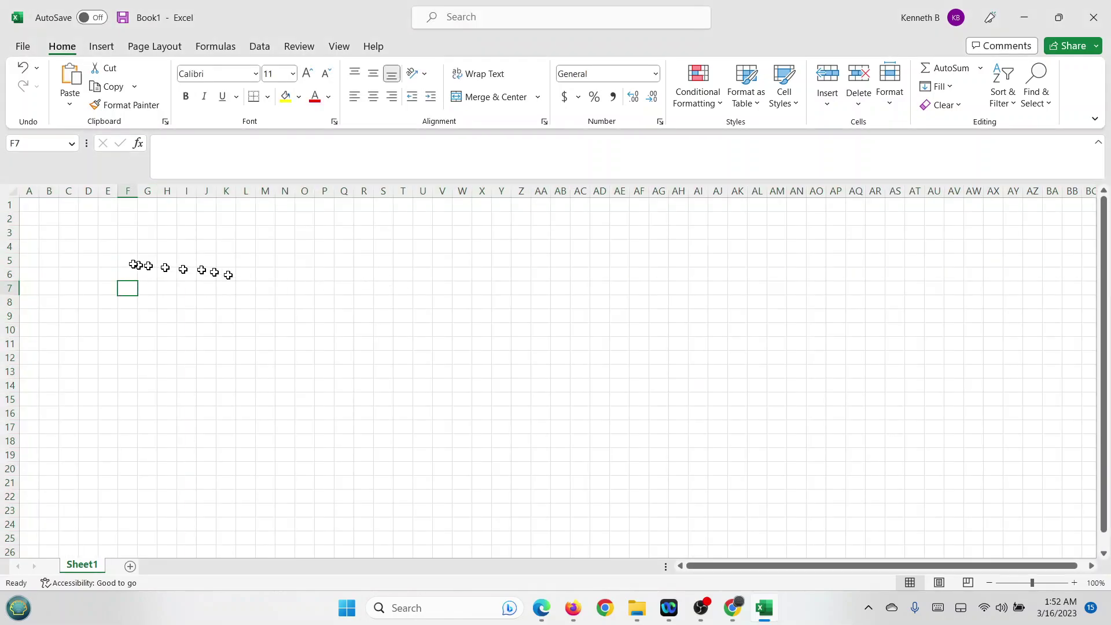
# - Apply All Borders to the six-cell strips B7:G7 and J7:O7
pyautogui.moveTo(49, 288); pyautogui.dragTo(139, 291)
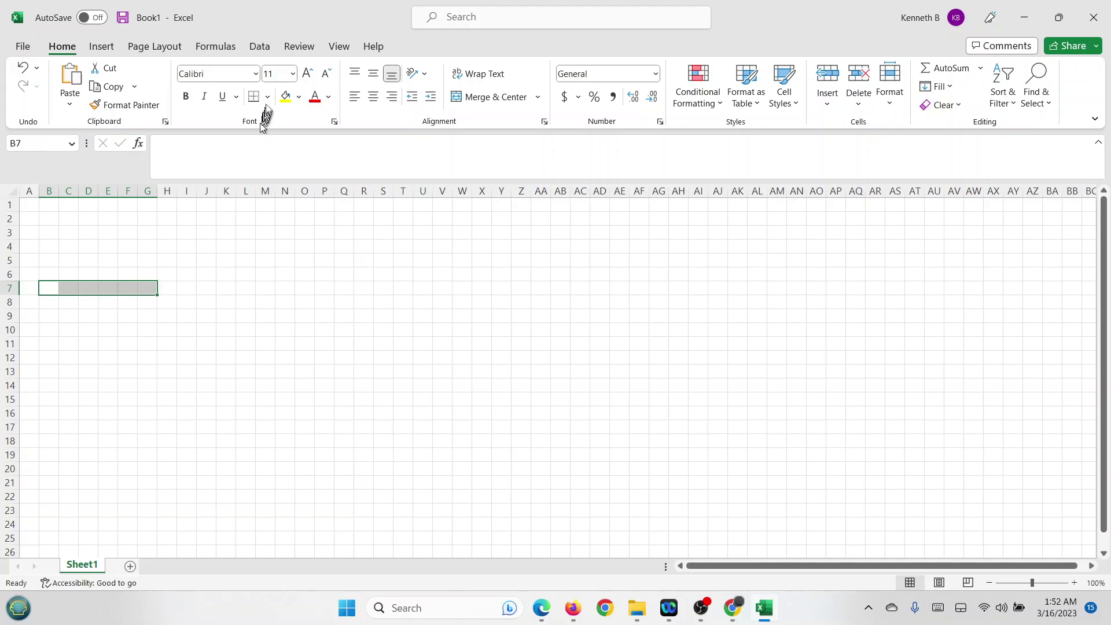
pyautogui.click(268, 97)
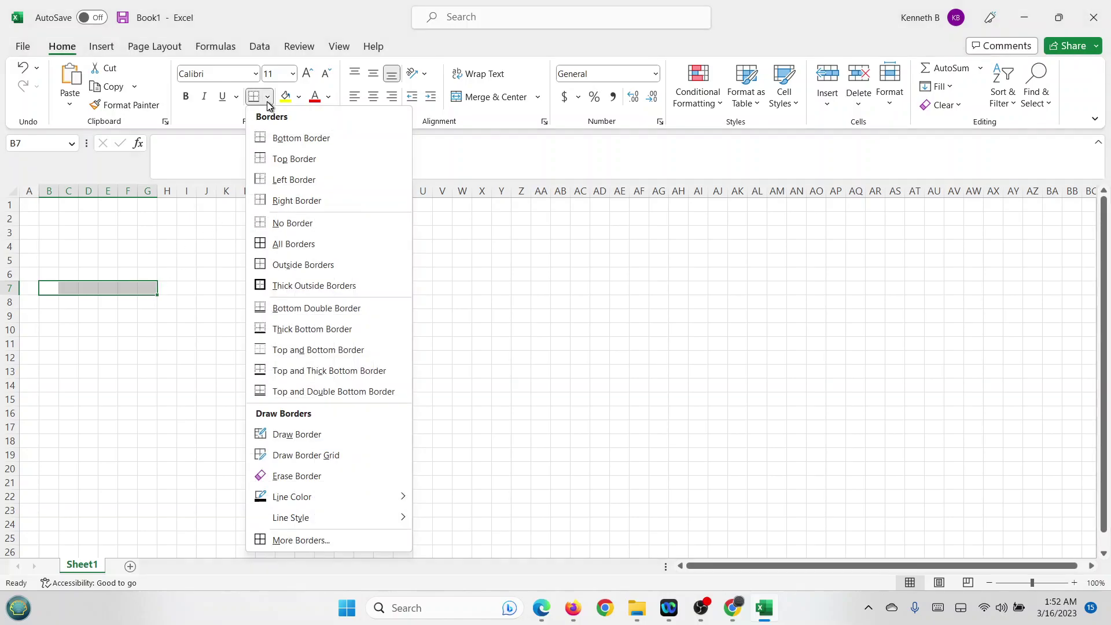
pyautogui.click(316, 249)
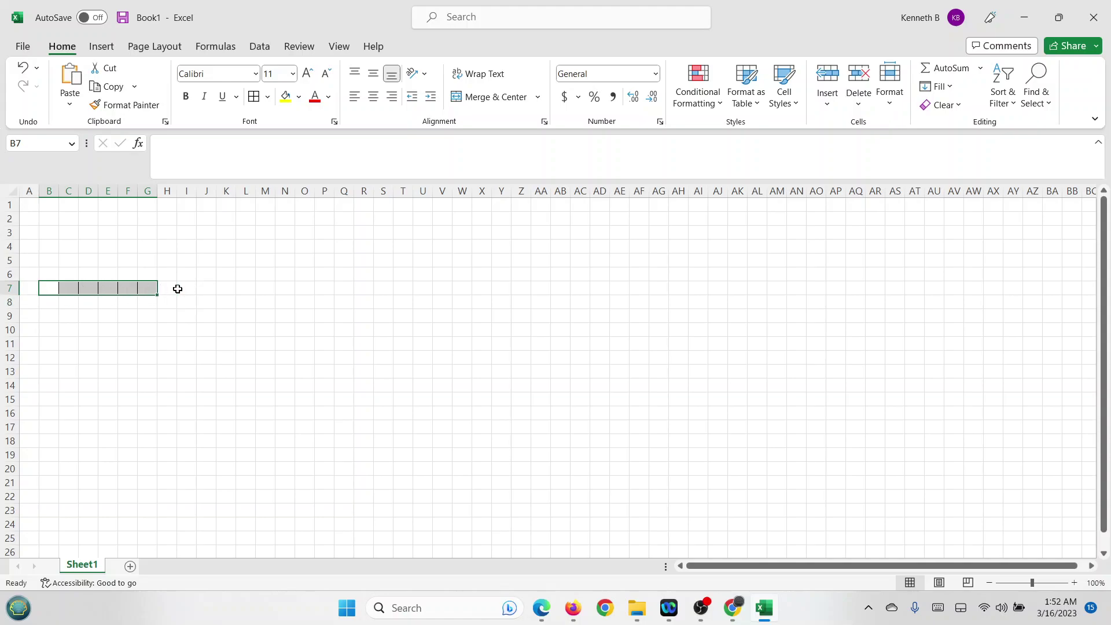
pyautogui.moveTo(207, 288); pyautogui.dragTo(299, 287)
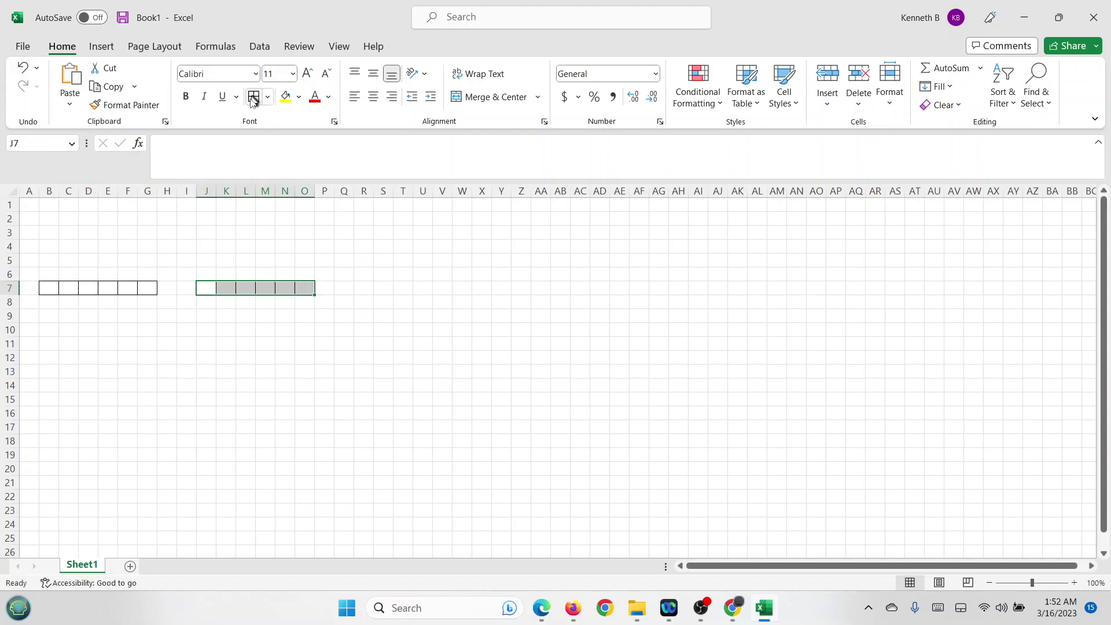
# - Set the width of all columns in the sheet to 2
pyautogui.click(12, 191)
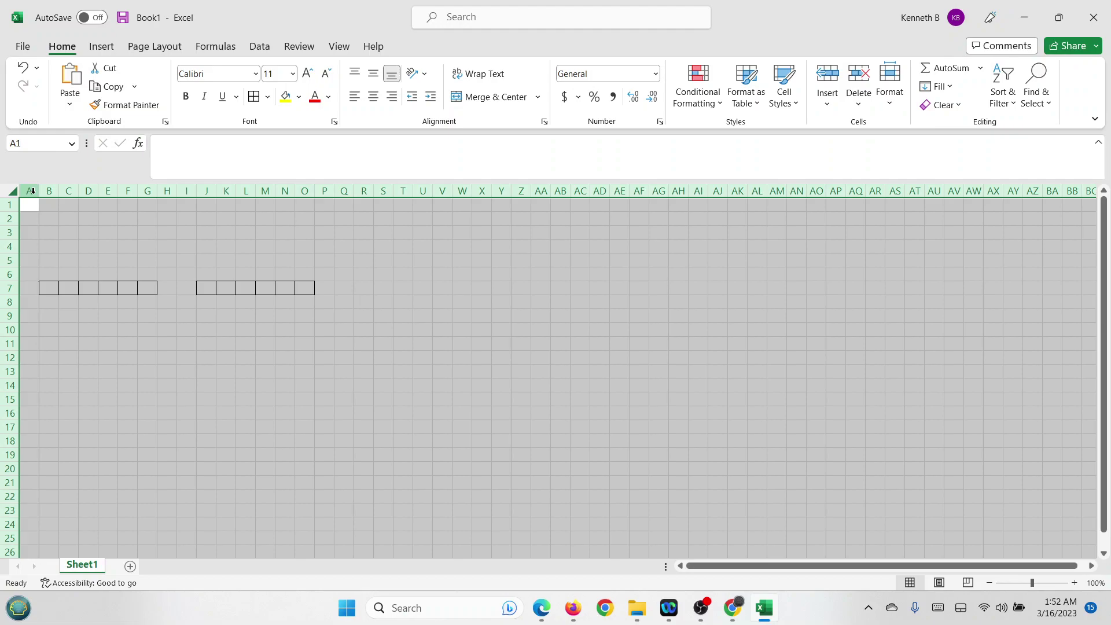
pyautogui.rightClick(33, 191)
pyautogui.click(102, 426)
pyautogui.write('2')
pyautogui.click(75, 460)
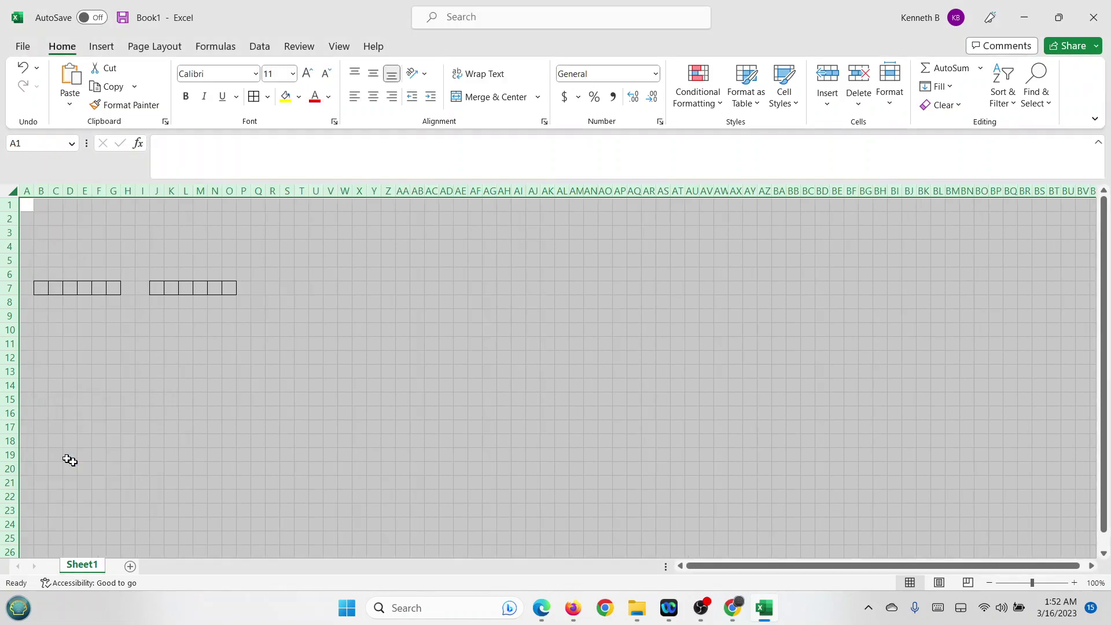
pyautogui.click(126, 331)
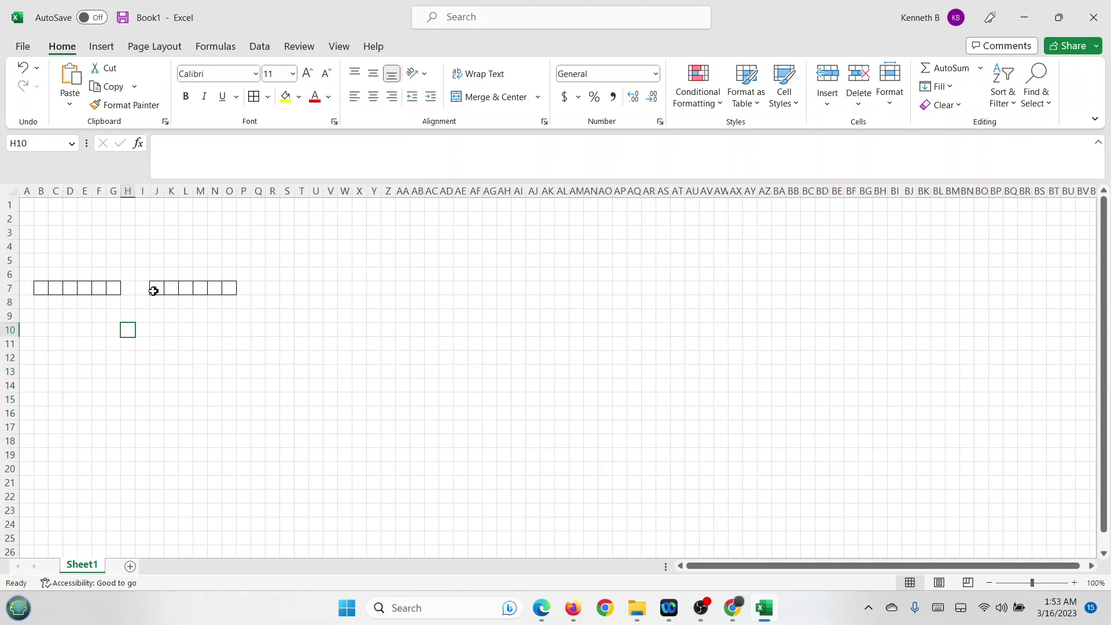
# - Copy the two bordered strips in B7:O7 and paste the pair at R7 and AH7 in the same row
pyautogui.moveTo(48, 288); pyautogui.dragTo(234, 288)
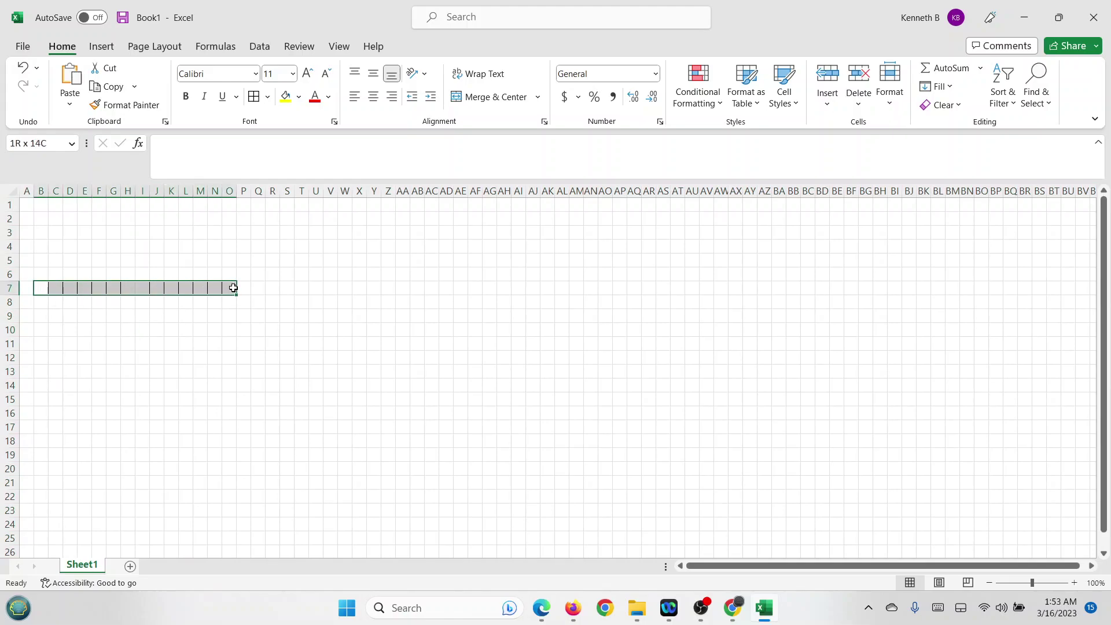
pyautogui.hotkey('ctrl', 'c')
pyautogui.click(273, 289)
pyautogui.hotkey('ctrl', 'v')
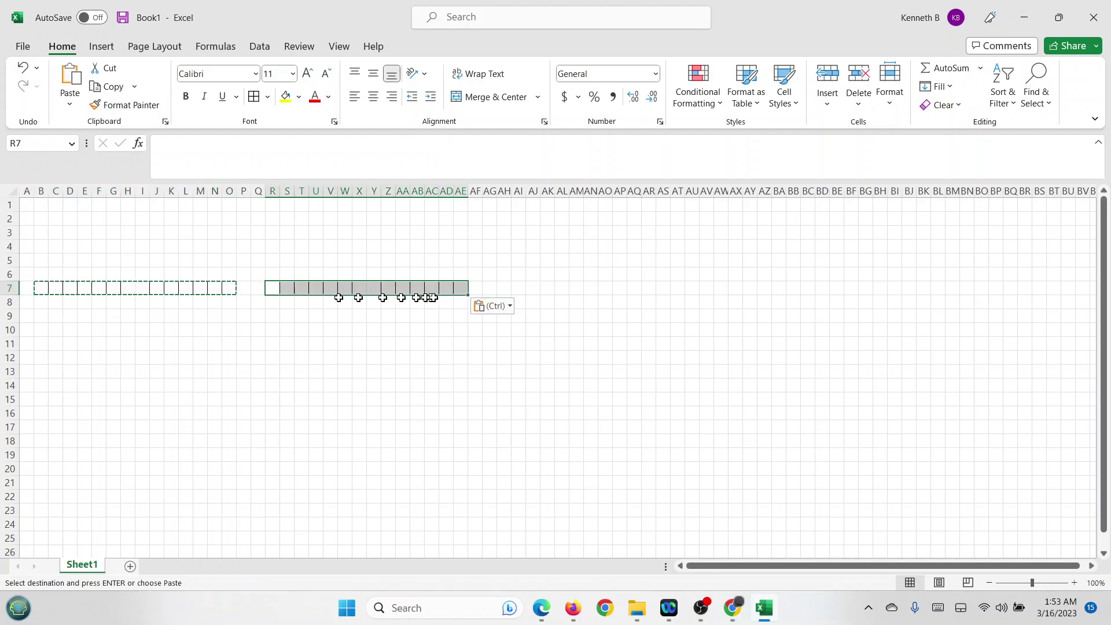
pyautogui.click(338, 372)
pyautogui.click(506, 288)
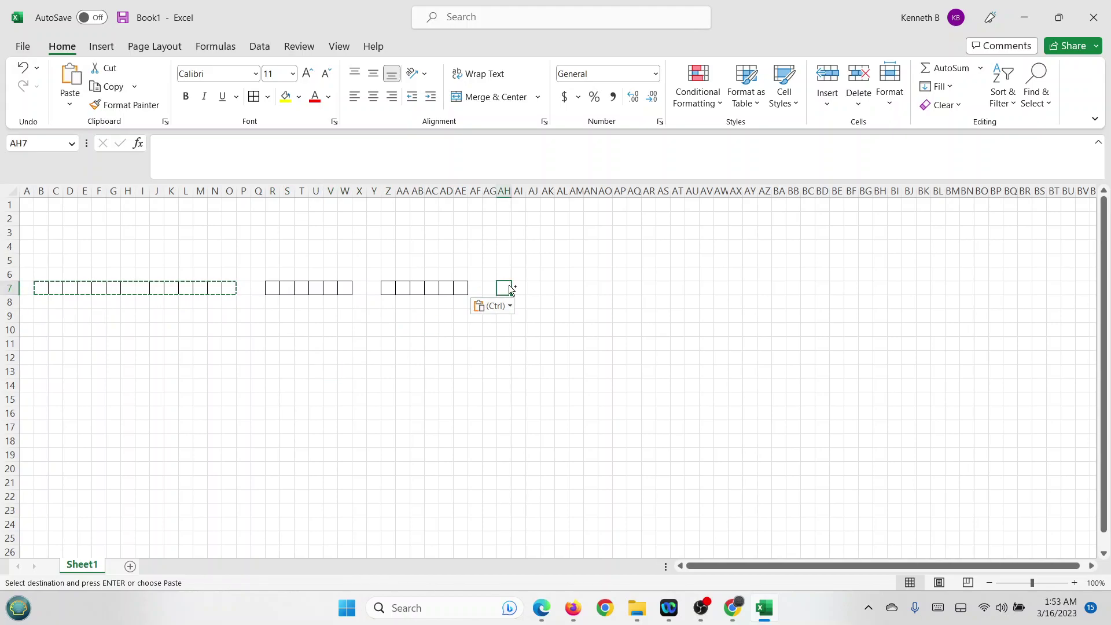
pyautogui.hotkey('ctrl', 'v')
pyautogui.click(200, 344)
pyautogui.press('Escape')
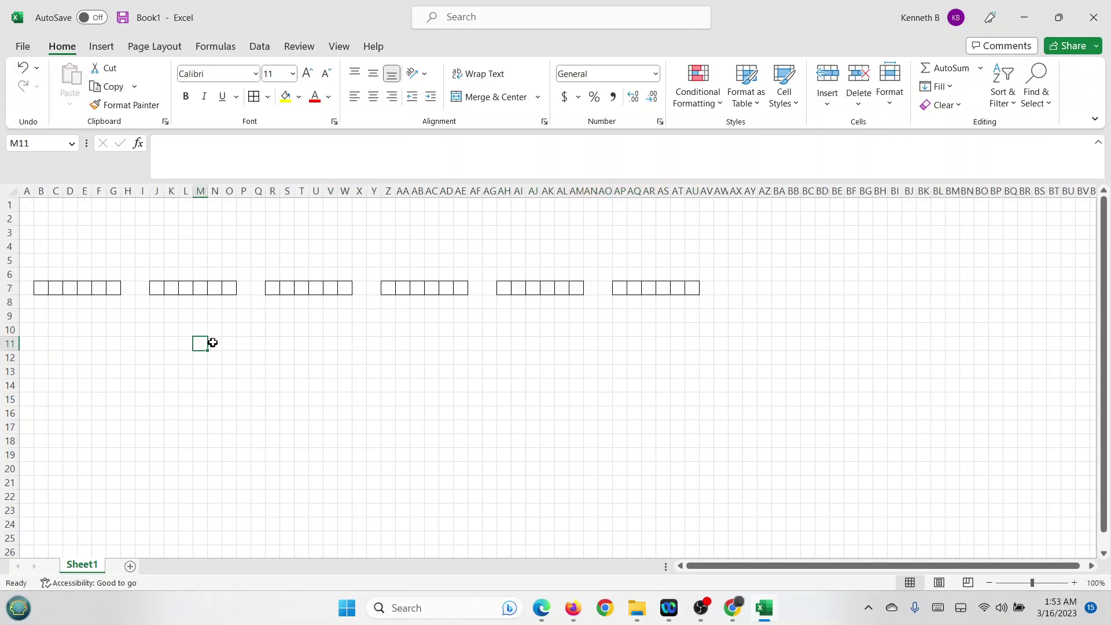
pyautogui.moveTo(84, 290); pyautogui.dragTo(253, 307)
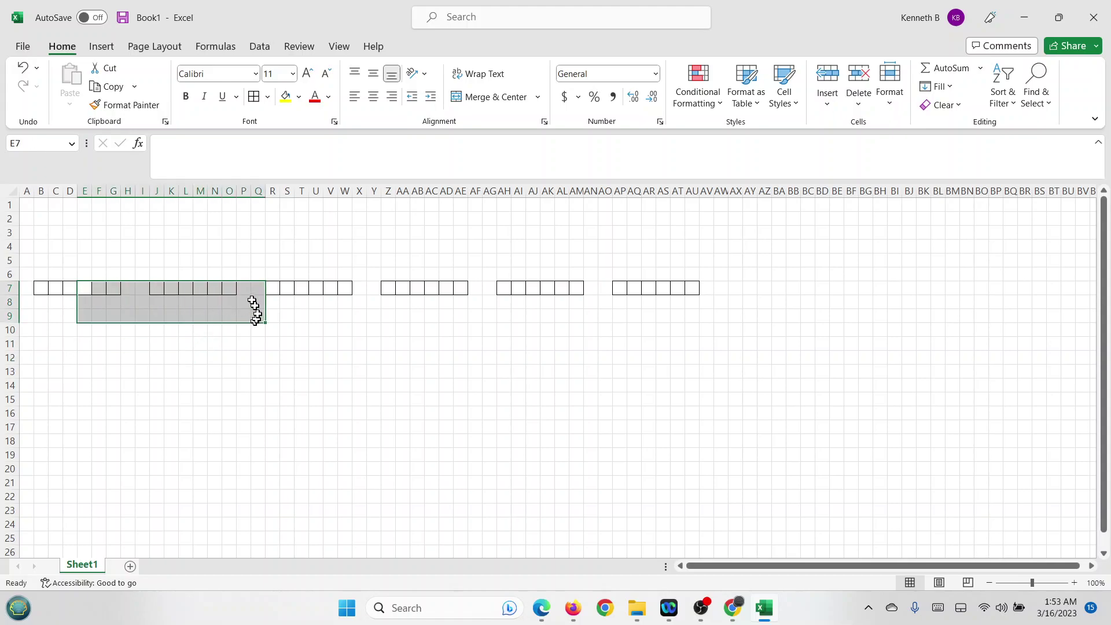
pyautogui.click(258, 315)
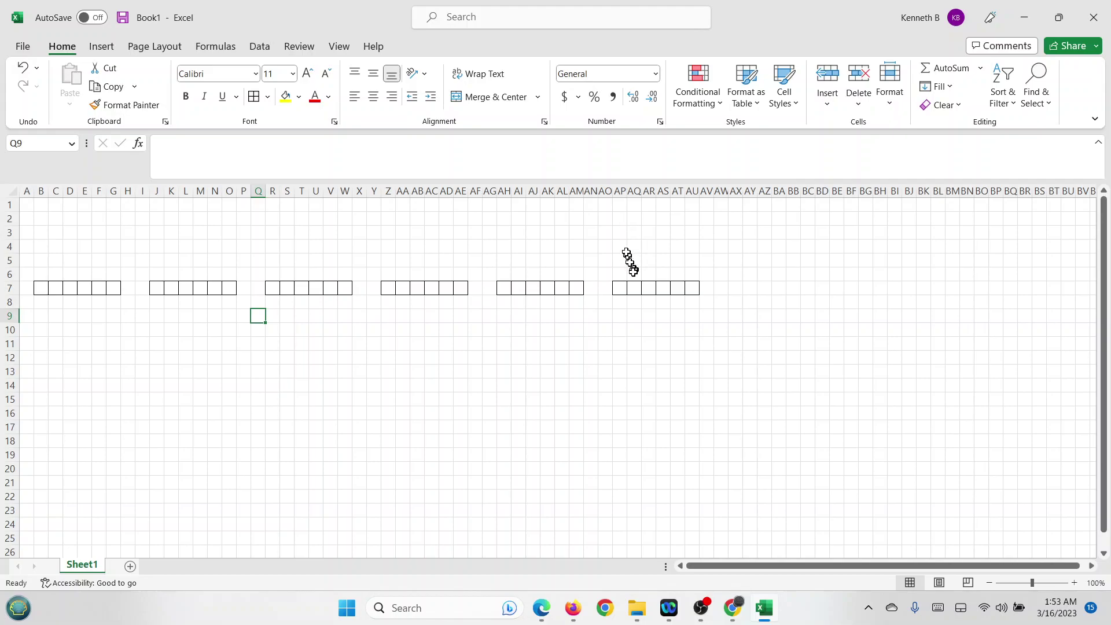
# - Delete columns AP through AU to remove the sixth bordered strip
pyautogui.moveTo(621, 206); pyautogui.dragTo(697, 196)
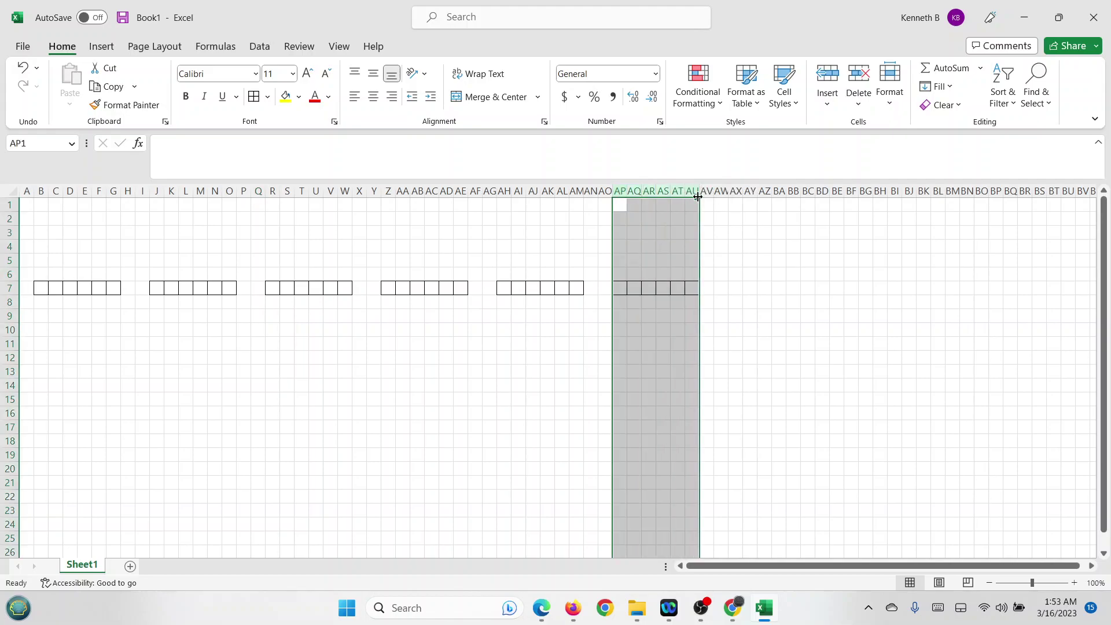
pyautogui.rightClick(698, 199)
pyautogui.click(739, 366)
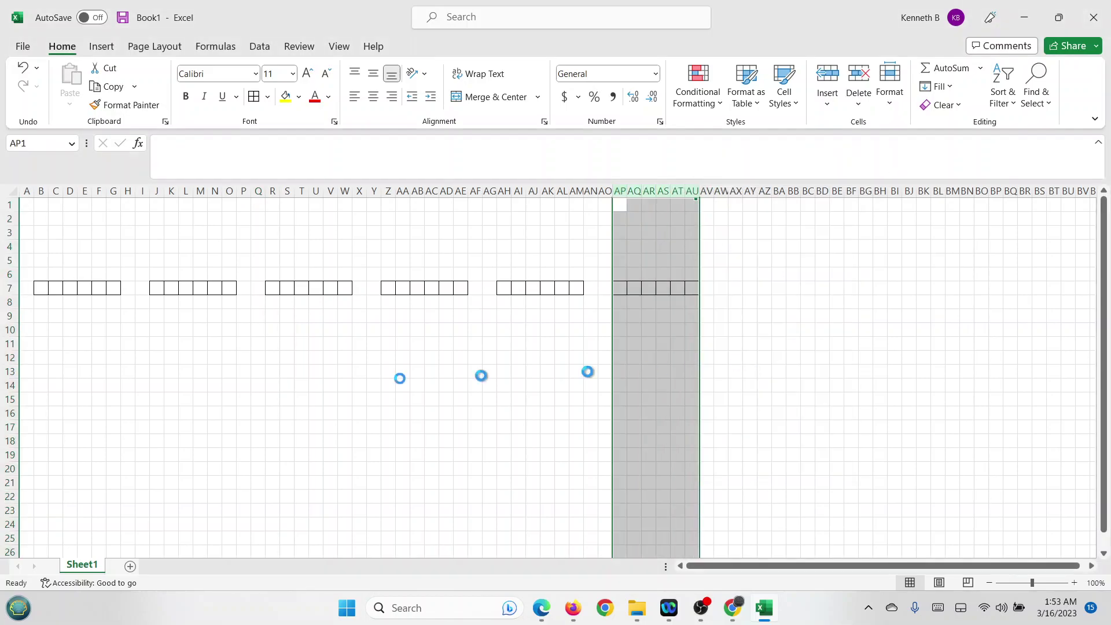
pyautogui.click(193, 385)
# - Apply all borders to J7:O10 and copy that grid over the strips starting at R7, Z7 and AH7
pyautogui.moveTo(156, 287); pyautogui.dragTo(232, 333)
pyautogui.click(253, 373)
pyautogui.moveTo(159, 288); pyautogui.dragTo(231, 327)
pyautogui.hotkey('ctrl', 'c')
pyautogui.click(273, 288)
pyautogui.hotkey('ctrl', 'v')
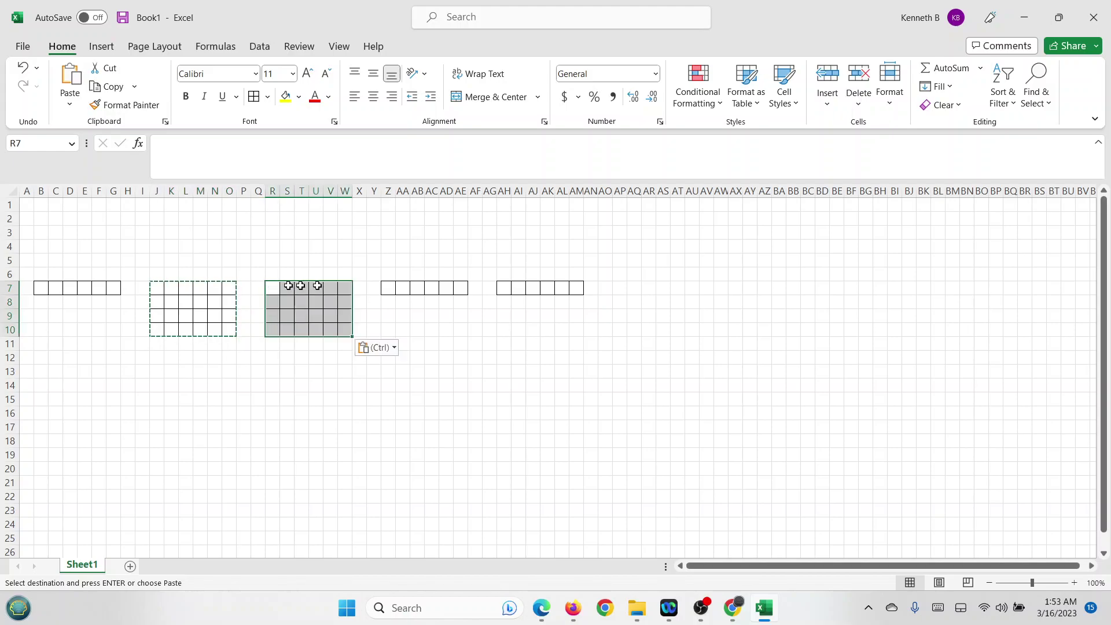
pyautogui.click(387, 289)
pyautogui.hotkey('ctrl', 'v')
pyautogui.click(503, 289)
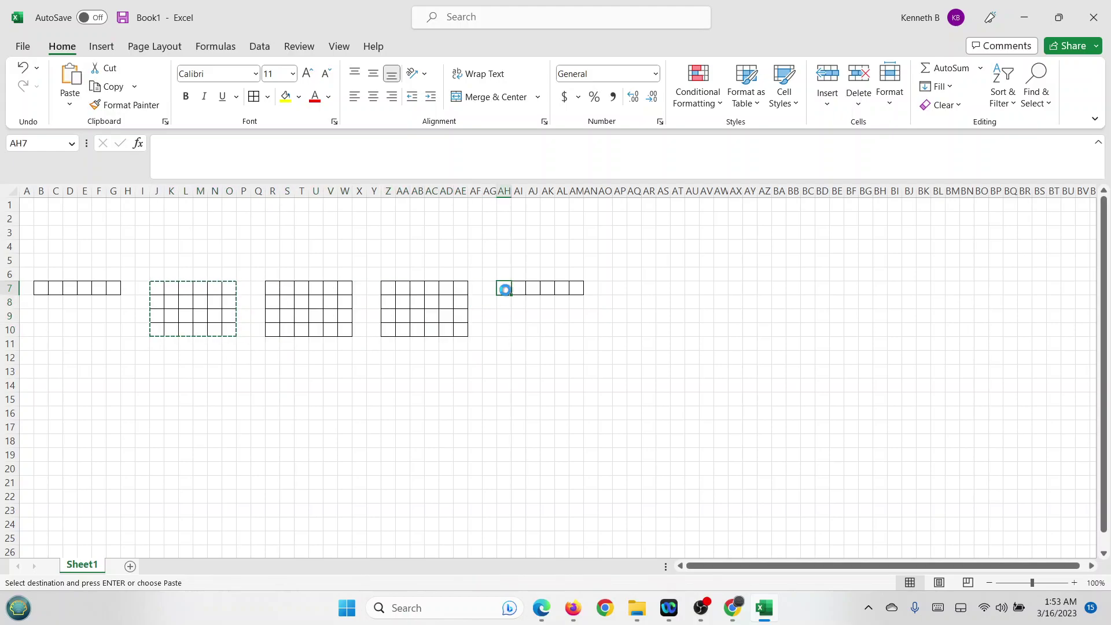
pyautogui.hotkey('ctrl', 'v')
pyautogui.click(156, 398)
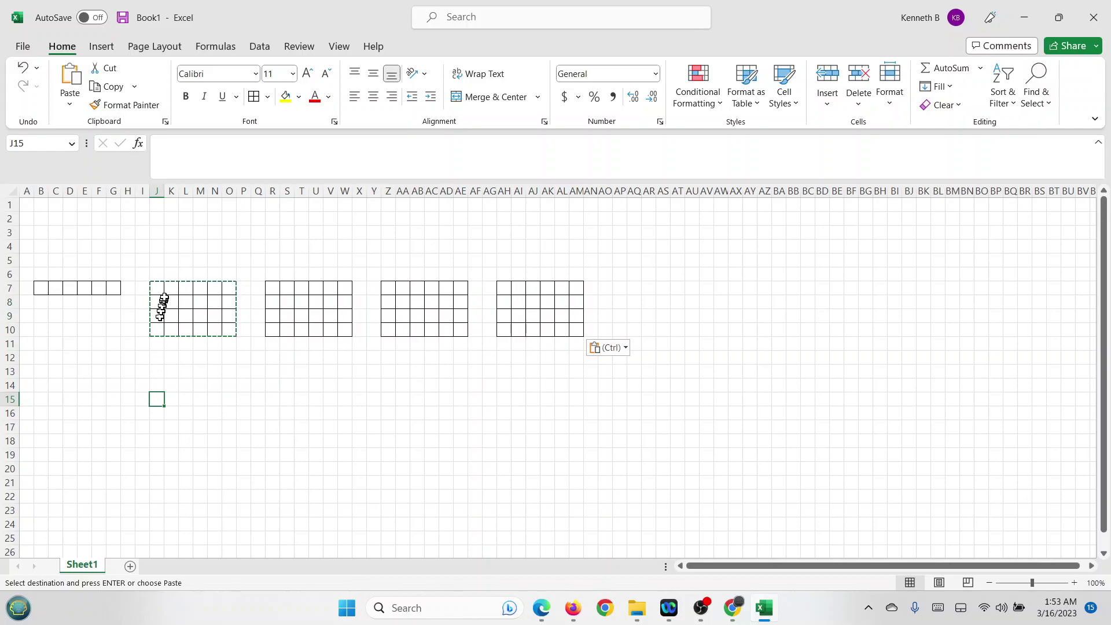
# - Paste the copied bordered grid below the first one, starting at J14
pyautogui.moveTo(155, 288); pyautogui.dragTo(230, 331)
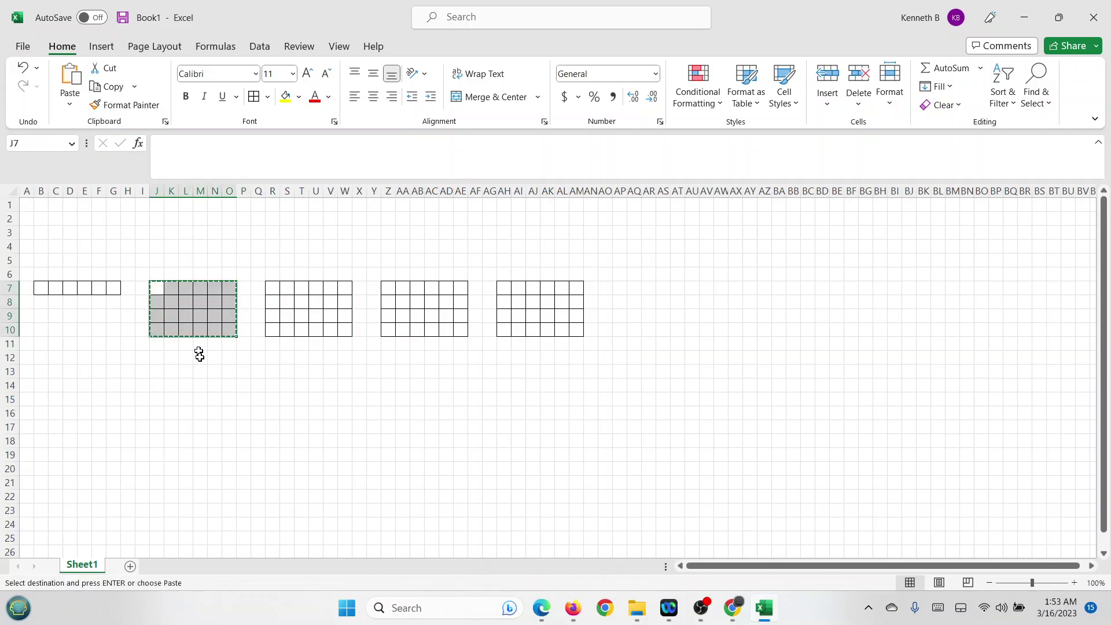
pyautogui.click(158, 375)
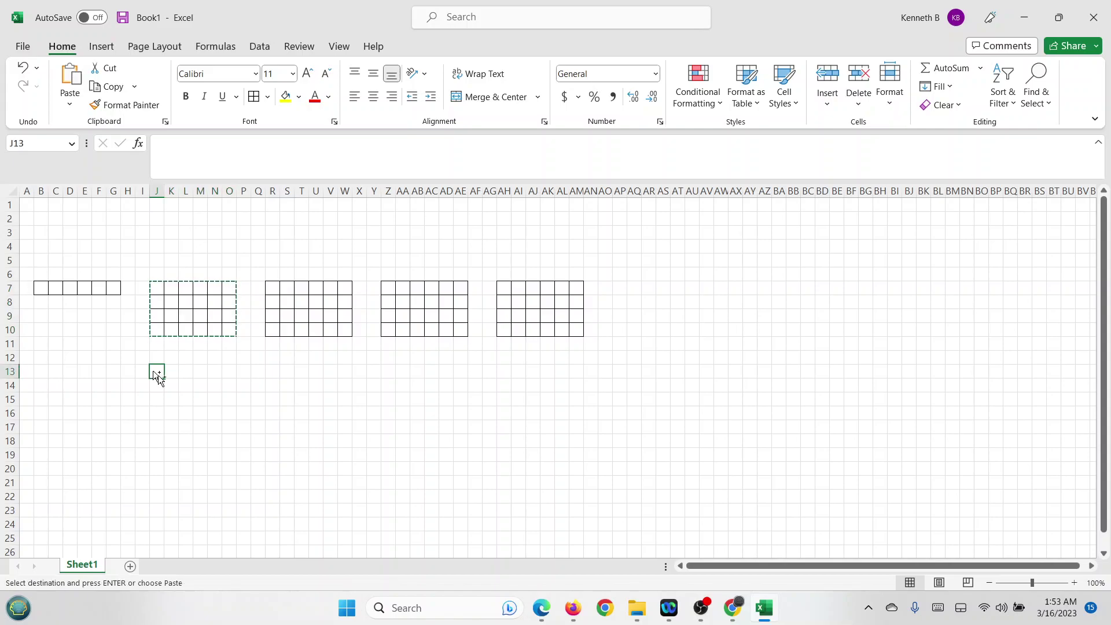
pyautogui.click(158, 389)
pyautogui.hotkey('ctrl', 'v')
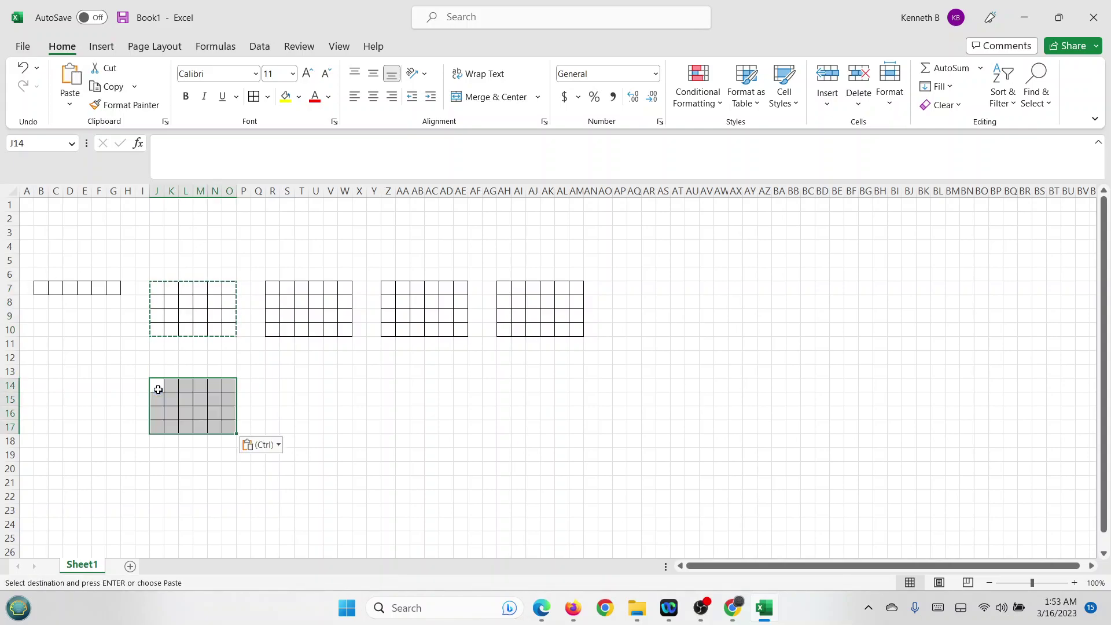
# - Copy the row of four grids in J7:AM10 and paste it at J14, J21 and J28
pyautogui.moveTo(156, 289); pyautogui.dragTo(578, 338)
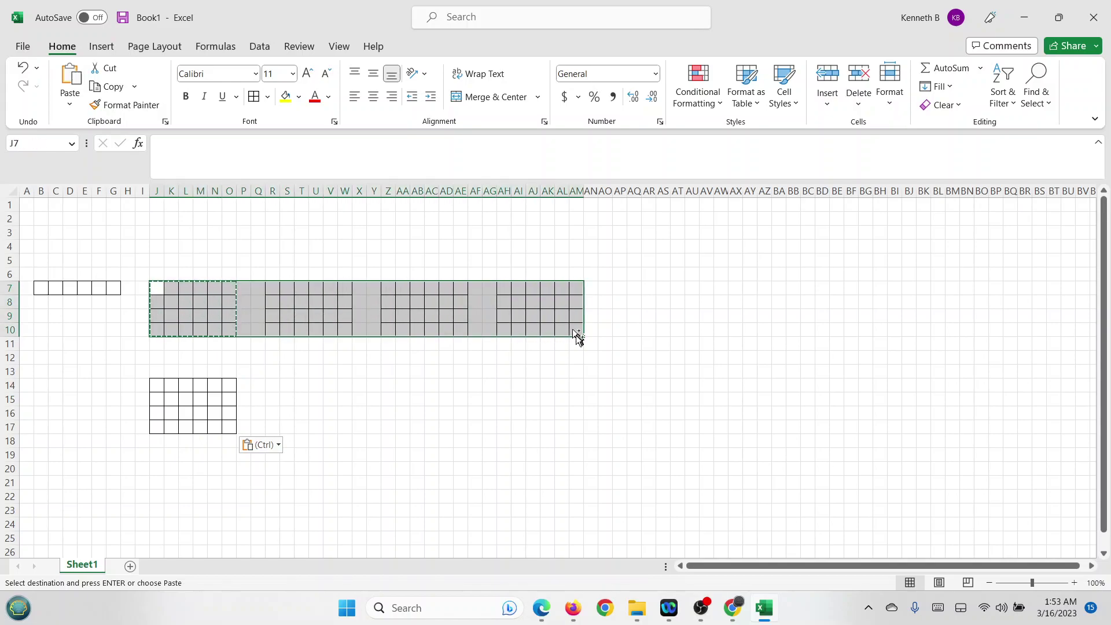
pyautogui.hotkey('ctrl', 'c')
pyautogui.click(155, 382)
pyautogui.hotkey('ctrl', 'v')
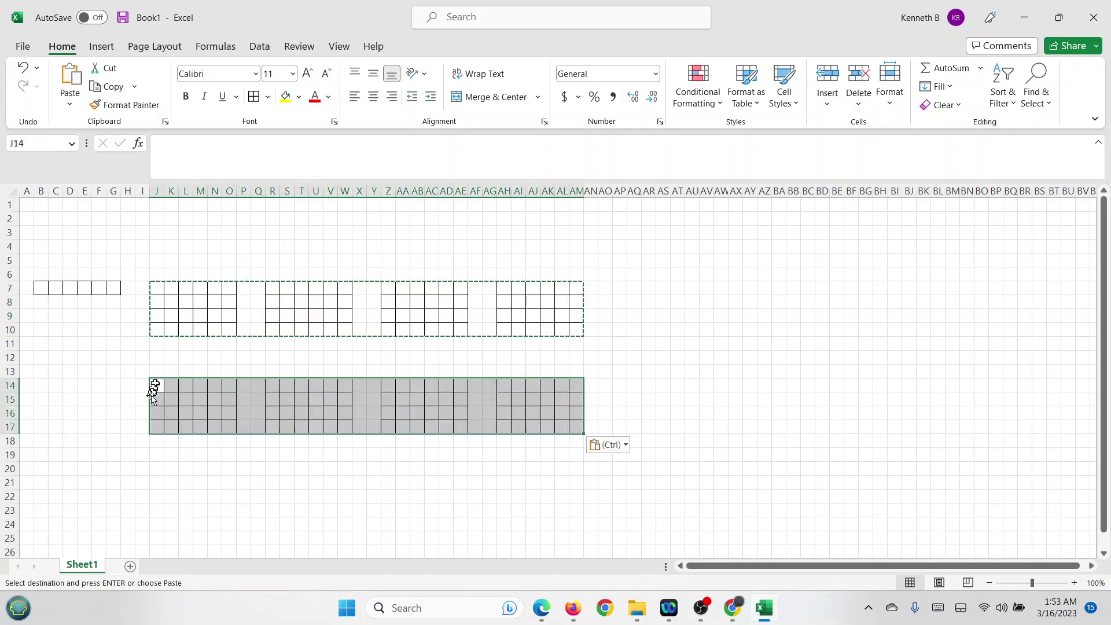
pyautogui.scroll(-1, 137, 414)
pyautogui.click(160, 445)
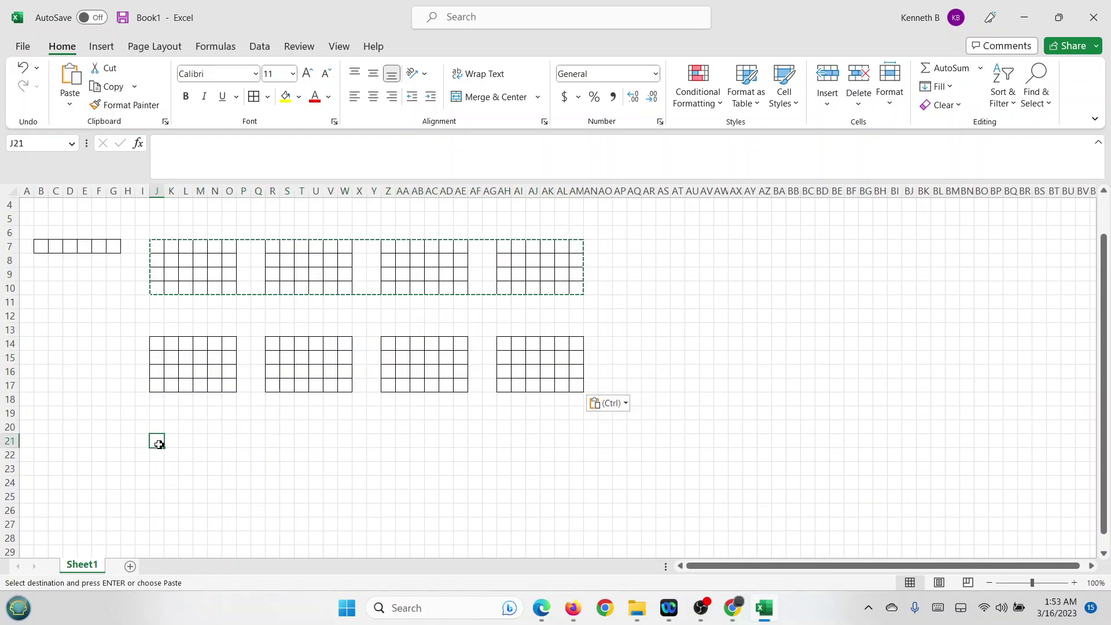
pyautogui.hotkey('ctrl', 'v')
pyautogui.scroll(-1, 115, 455)
pyautogui.click(163, 496)
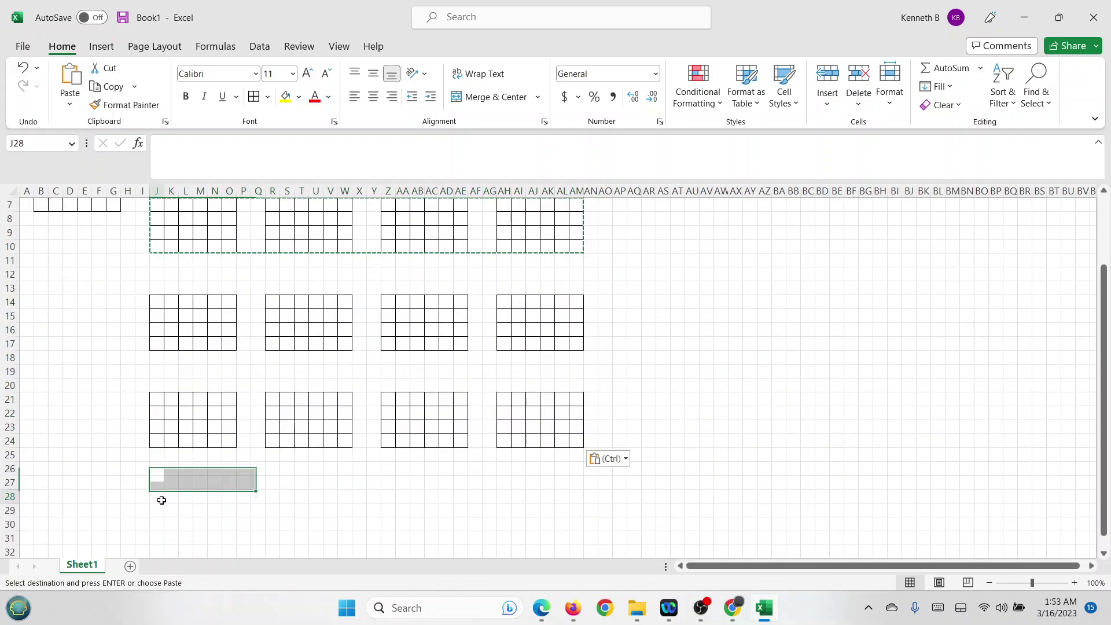
pyautogui.hotkey('ctrl', 'v')
pyautogui.scroll(2, 161, 476)
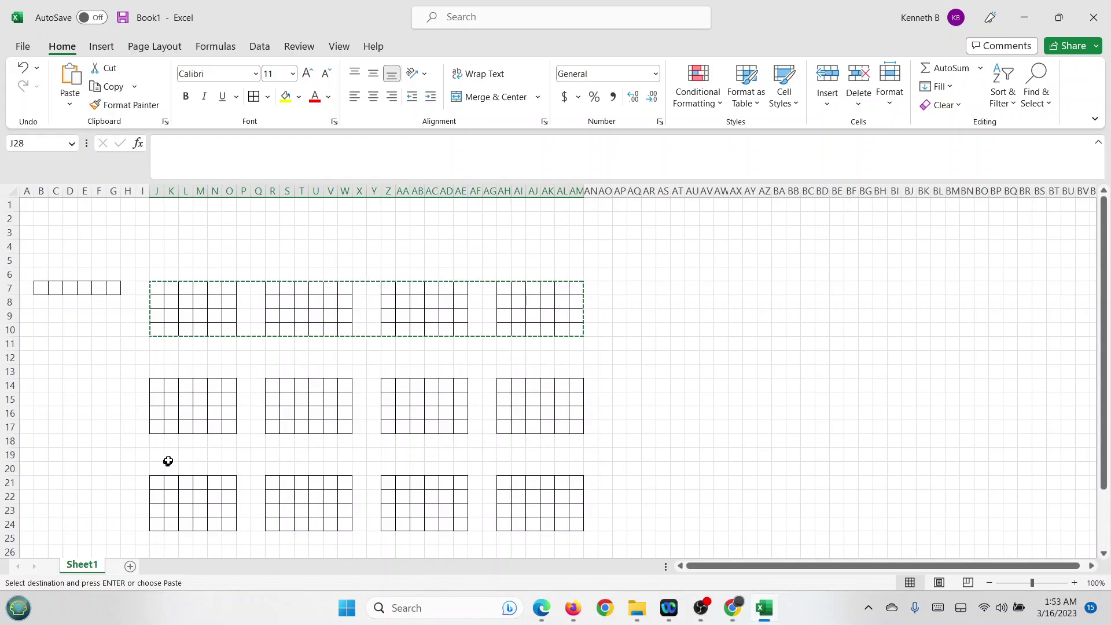
# - Enter a backtick (`) in cell AH7, the first cell of the fourth grid
pyautogui.click(386, 357)
pyautogui.click(510, 286)
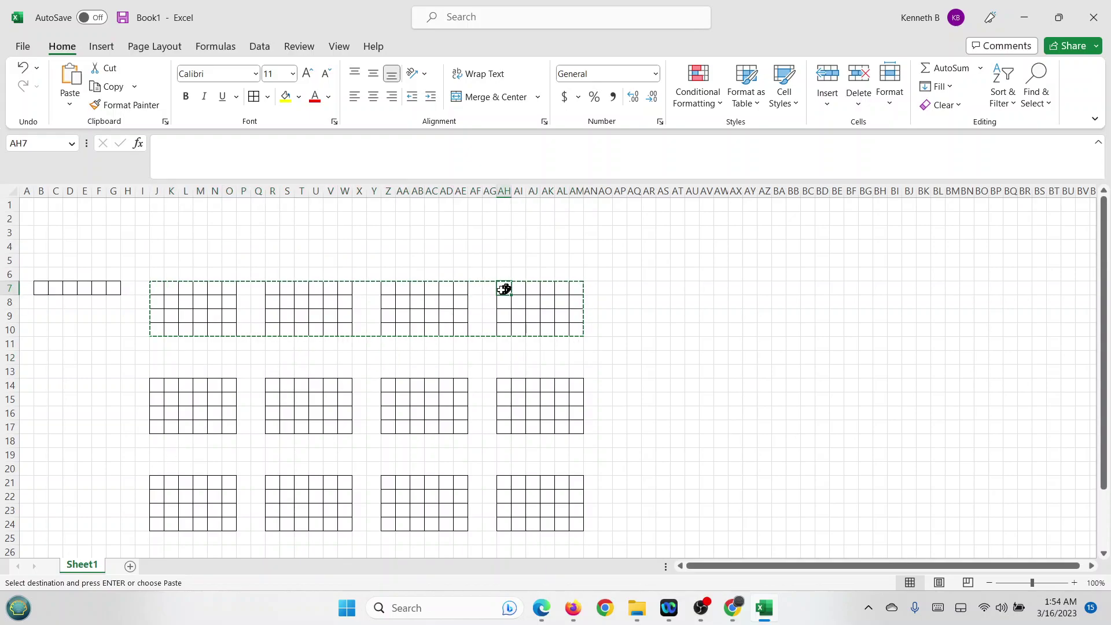
pyautogui.write('`')
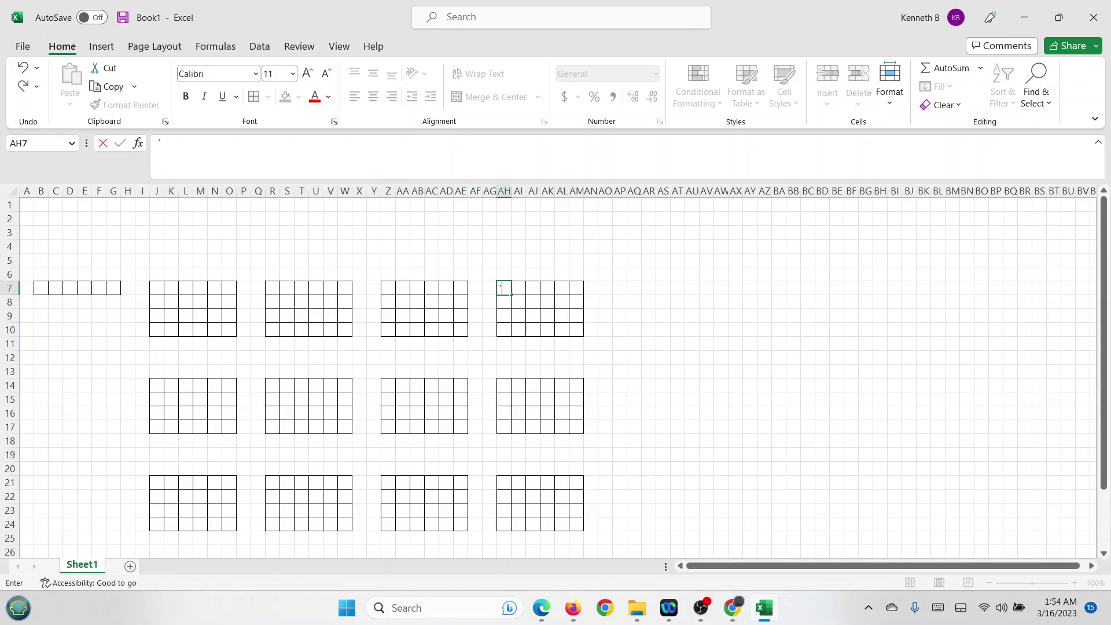
# - Copy the bordered strip B7:G7 and paste it above the four grids at J5, R5, Z5 and AH5
pyautogui.moveTo(36, 284); pyautogui.dragTo(111, 286)
pyautogui.hotkey('ctrl', 'c')
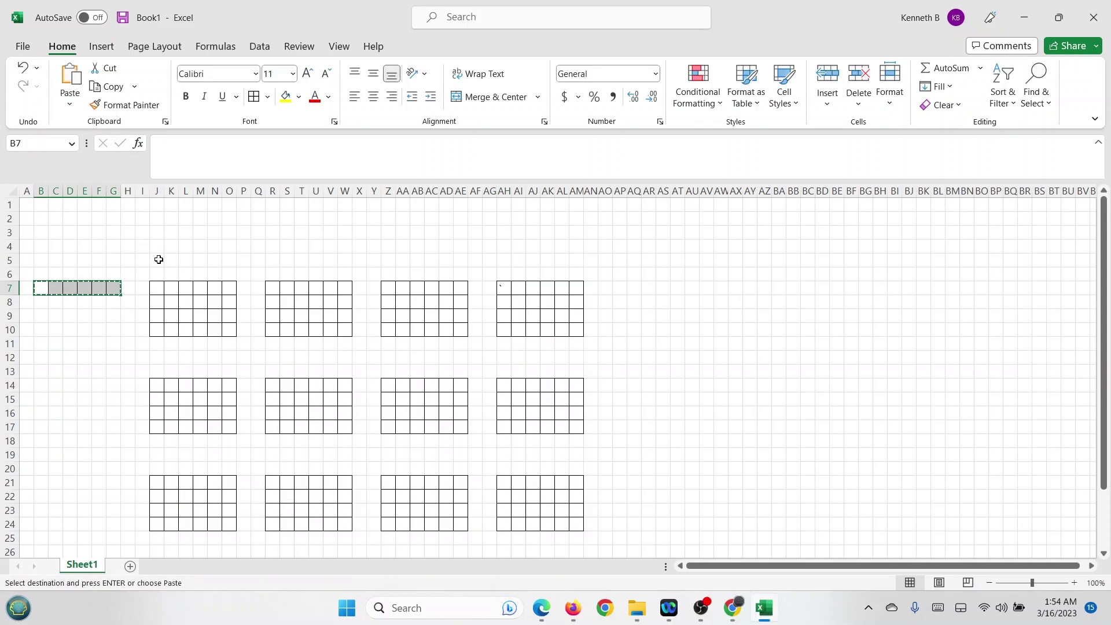
pyautogui.click(158, 259)
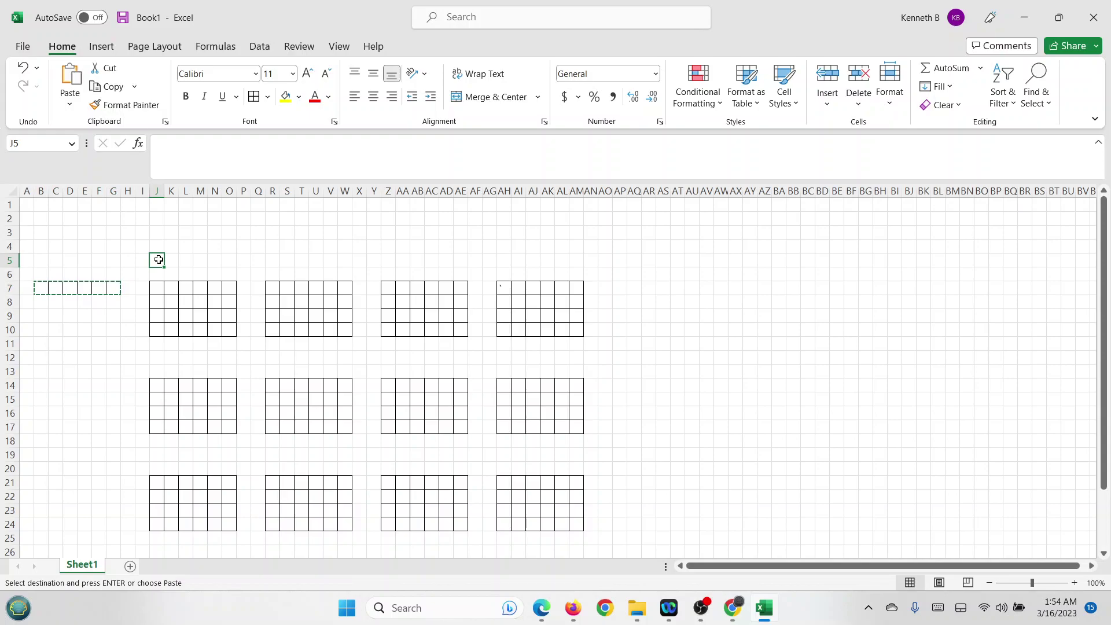
pyautogui.hotkey('ctrl', 'v')
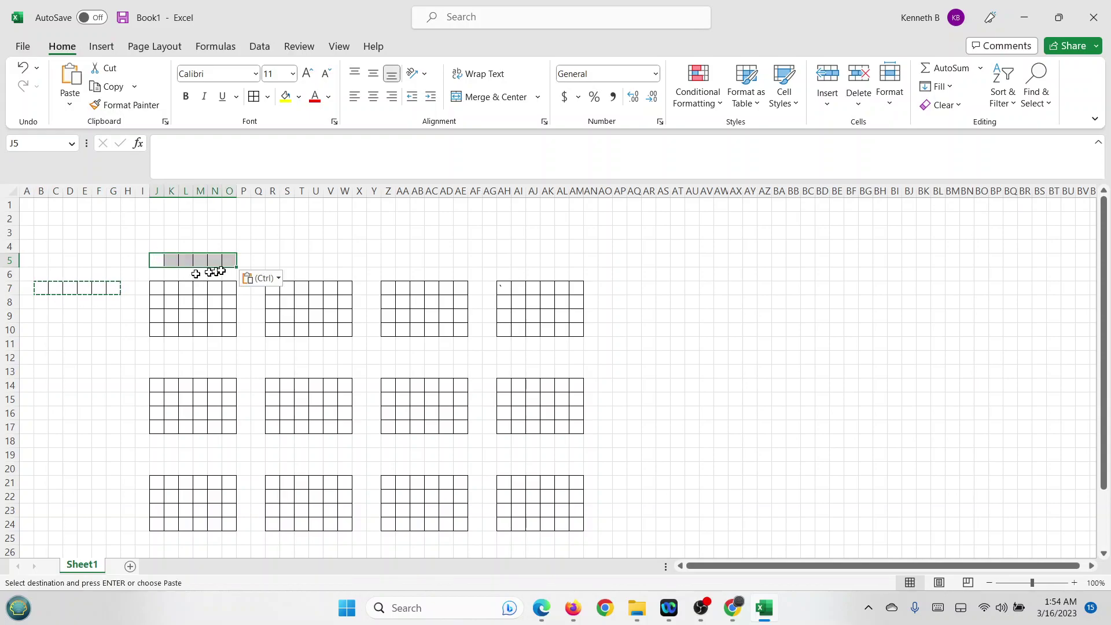
pyautogui.click(272, 260)
pyautogui.hotkey('ctrl', 'v')
pyautogui.click(388, 261)
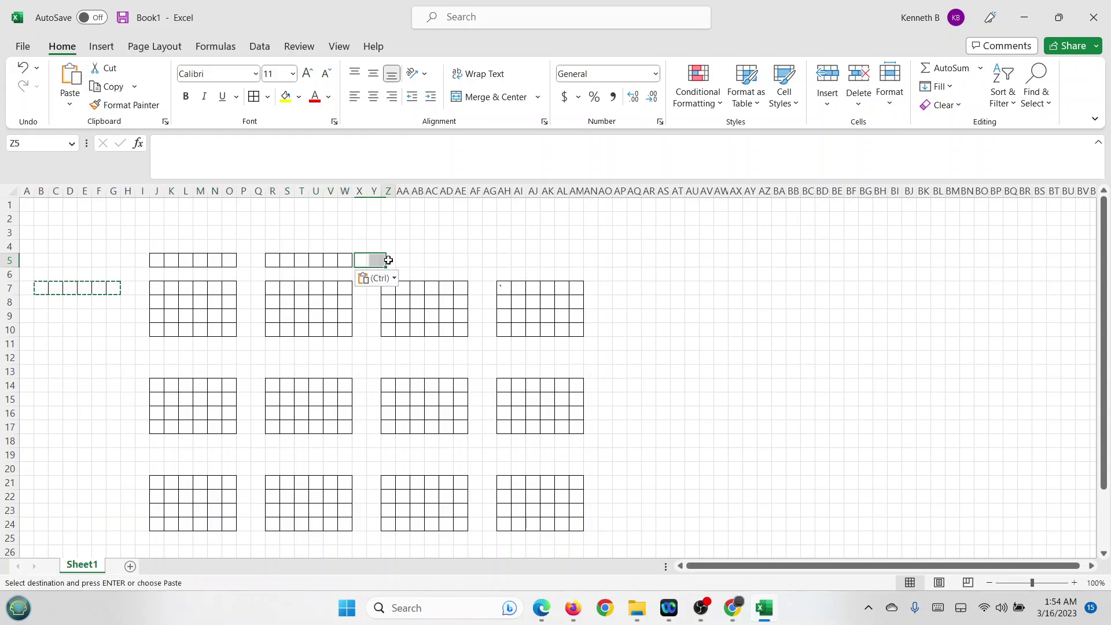
pyautogui.hotkey('ctrl', 'v')
pyautogui.click(490, 259)
pyautogui.click(506, 258)
pyautogui.hotkey('ctrl', 'v')
# - Copy the row of header strips J5:AM5 and paste it above the lower grid rows at J12, J19 and J26
pyautogui.moveTo(578, 259)
pyautogui.mouseDown()
pyautogui.moveTo(158, 260)
pyautogui.moveTo(577, 267)
pyautogui.mouseUp()
pyautogui.click(159, 260)
pyautogui.hotkey('ctrl', 'c')
pyautogui.click(157, 358)
pyautogui.hotkey('ctrl', 'v')
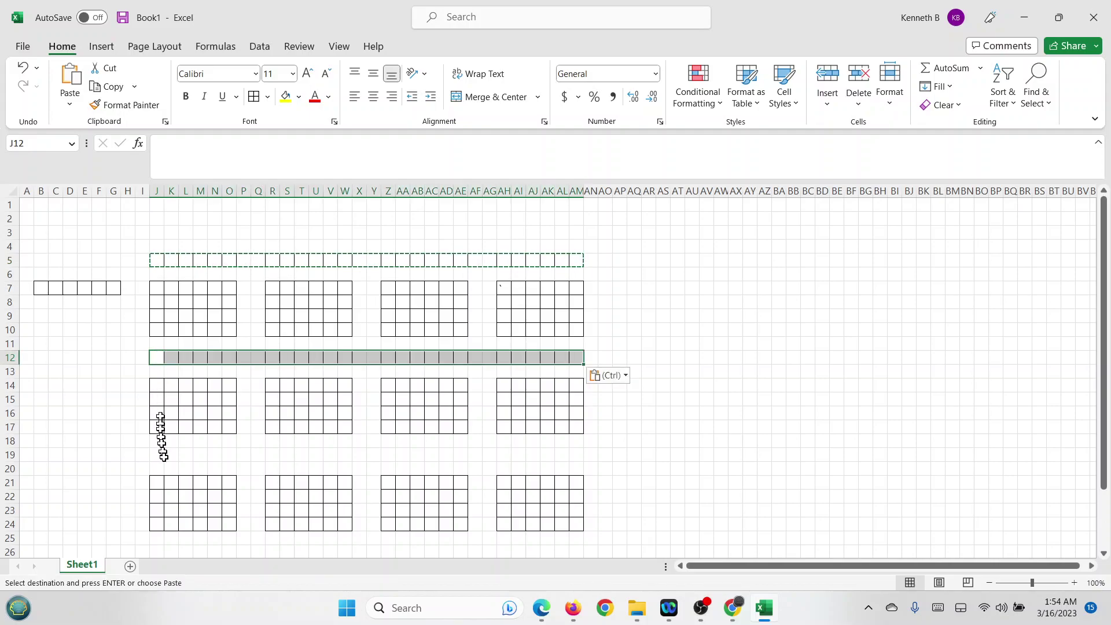
pyautogui.click(157, 454)
pyautogui.hotkey('ctrl', 'v')
pyautogui.scroll(-2, 147, 457)
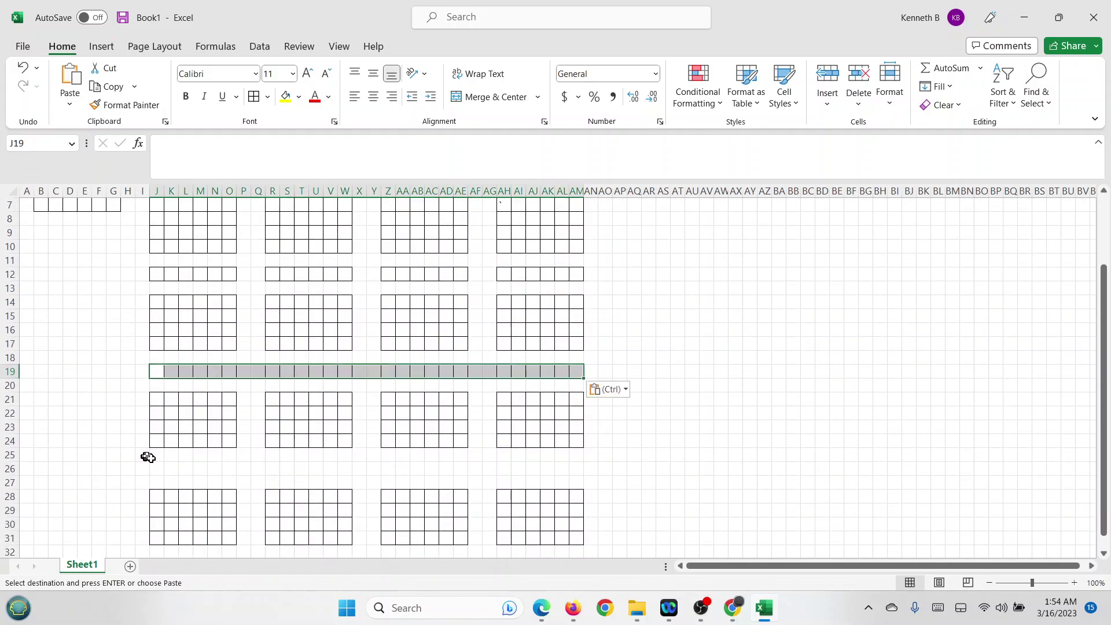
pyautogui.click(157, 469)
pyautogui.hotkey('ctrl', 'v')
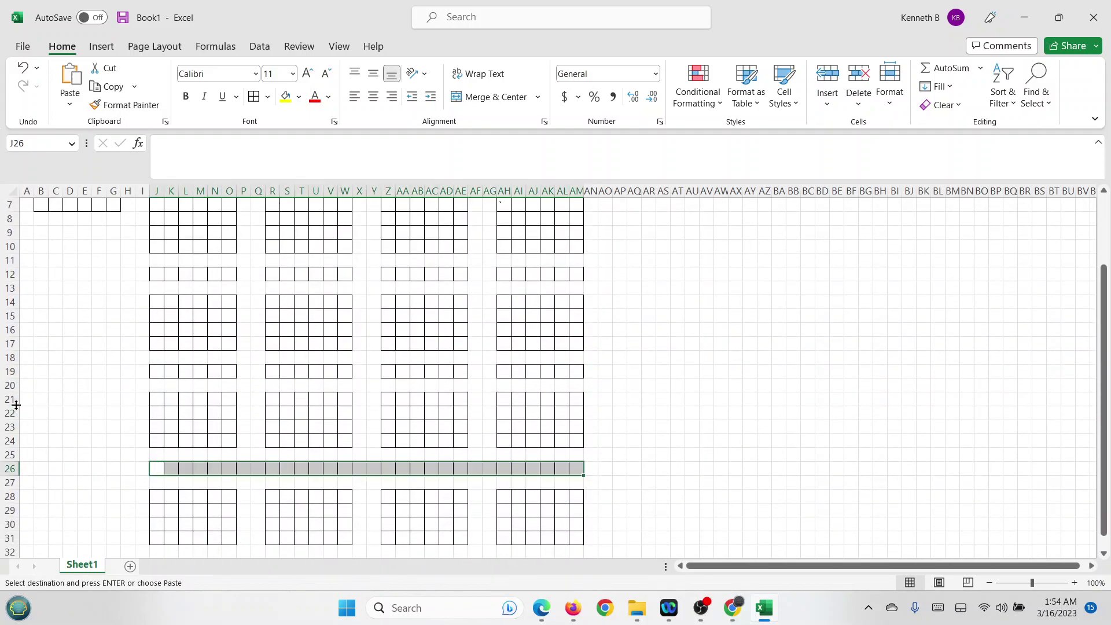
# - Copy the strip B7:G7 and paste it beside the lower grid rows at B14, B21 and B28
pyautogui.scroll(2, 15, 404)
pyautogui.click(40, 398)
pyautogui.moveTo(117, 288); pyautogui.dragTo(40, 288)
pyautogui.hotkey('ctrl', 'c')
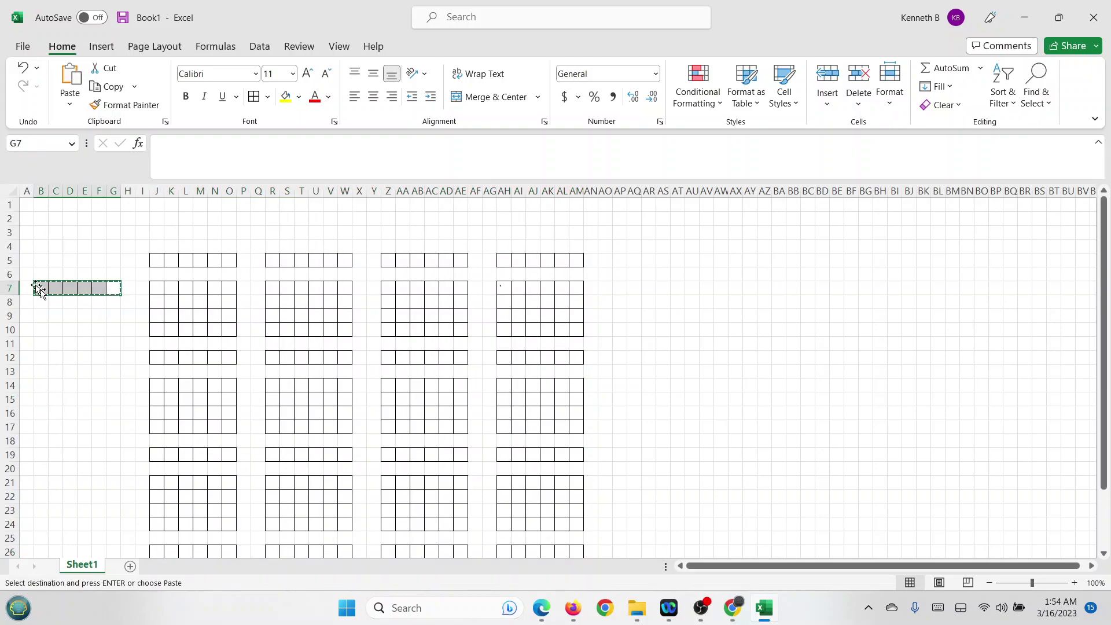
pyautogui.click(43, 389)
pyautogui.hotkey('ctrl', 'v')
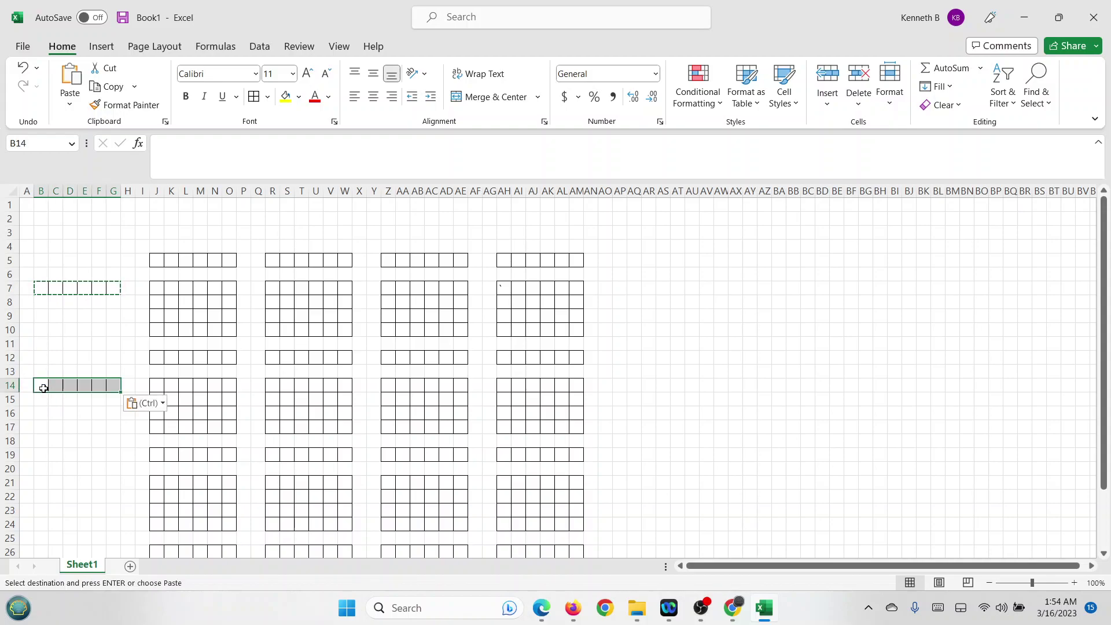
pyautogui.click(45, 484)
pyautogui.hotkey('ctrl', 'v')
pyautogui.scroll(-2, 41, 483)
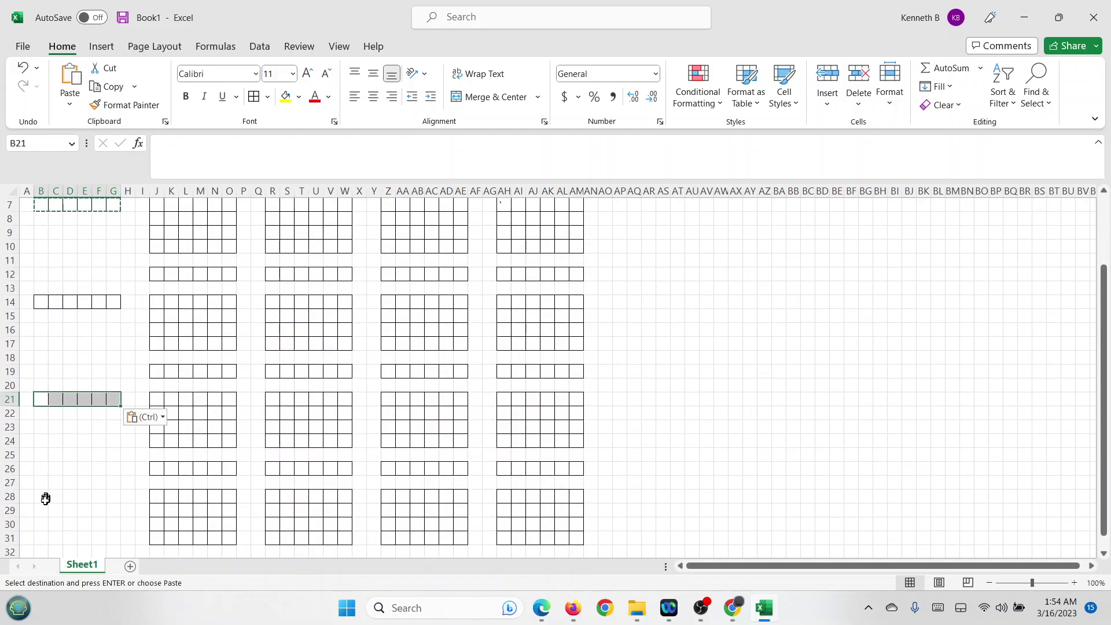
pyautogui.click(46, 499)
pyautogui.hotkey('ctrl', 'v')
# - Paste the copied six-cell strip above the first row of header strips at J3, R3, Z3 and AH3
pyautogui.scroll(2, 48, 487)
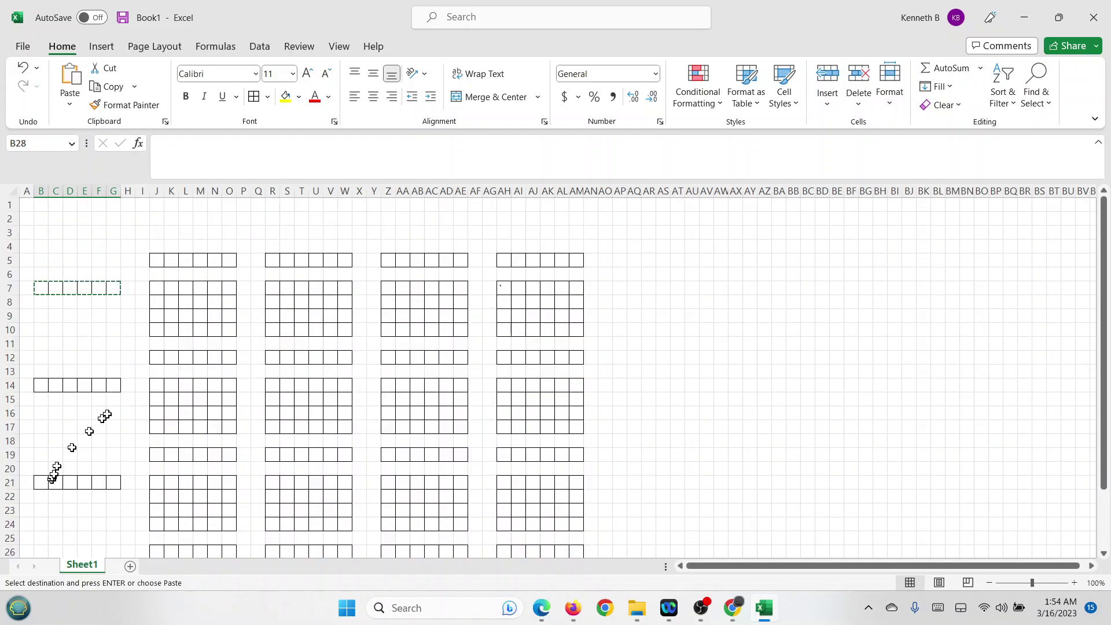
pyautogui.click(157, 232)
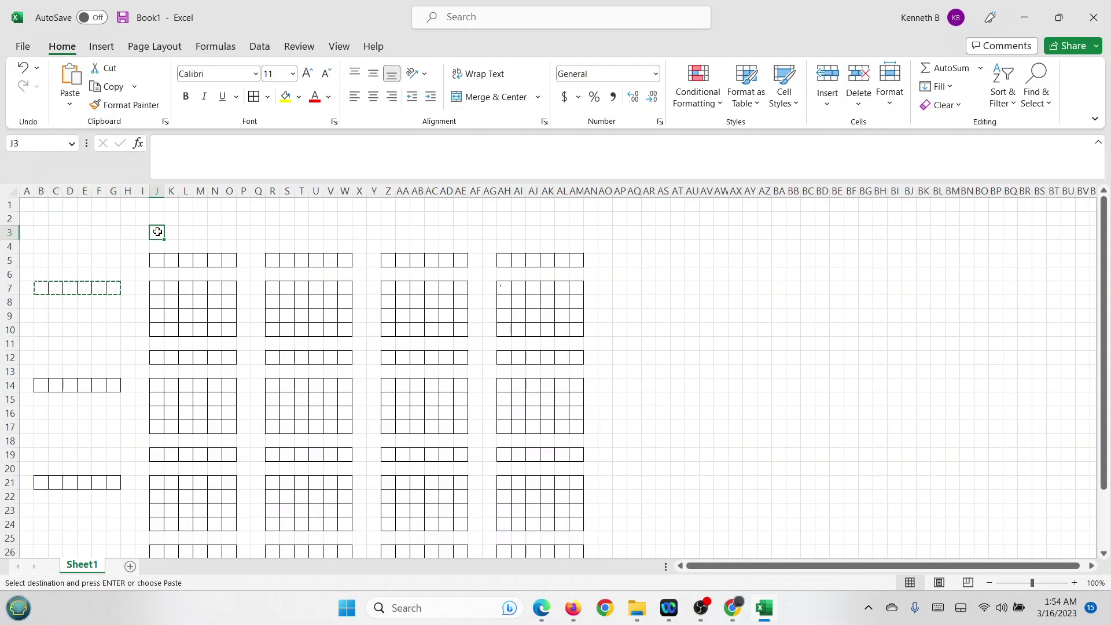
pyautogui.hotkey('ctrl', 'v')
pyautogui.click(272, 233)
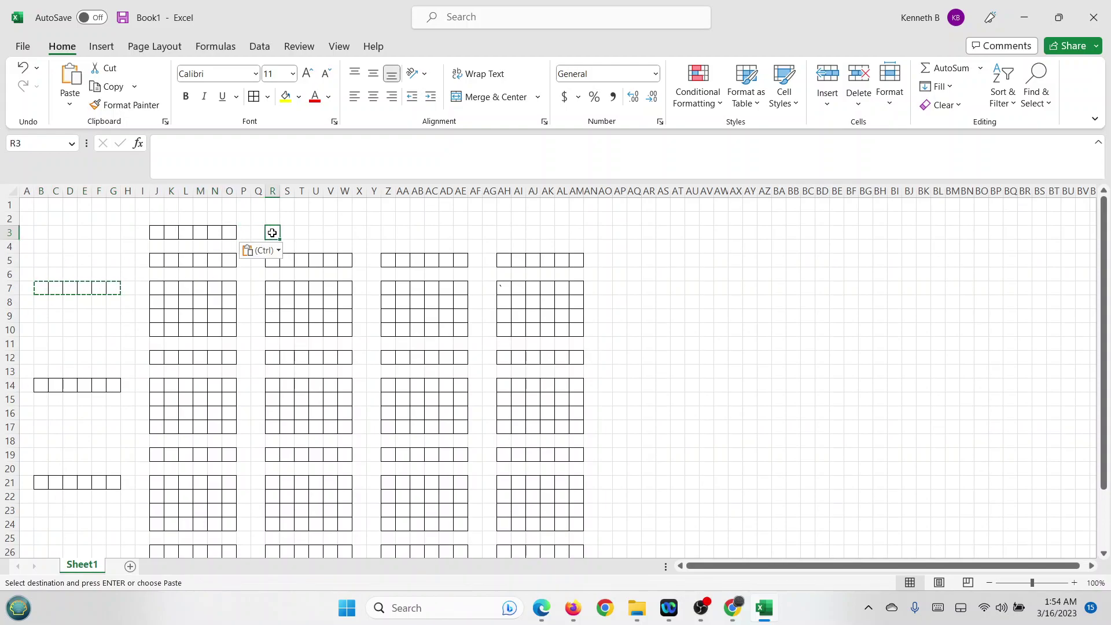
pyautogui.hotkey('ctrl', 'v')
pyautogui.click(393, 234)
pyautogui.hotkey('ctrl', 'v')
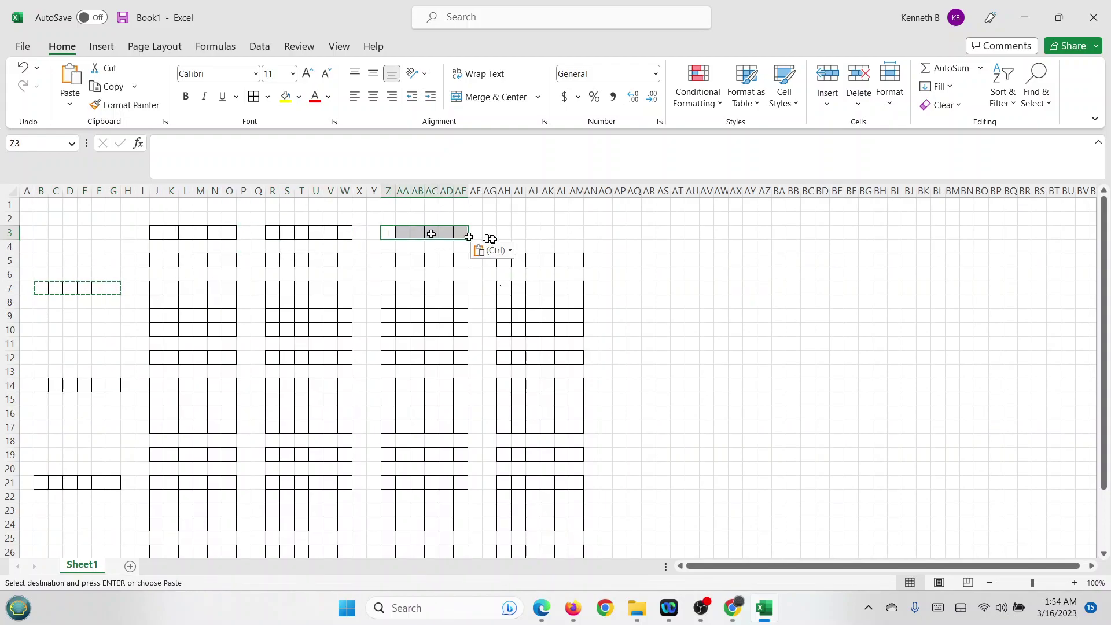
pyautogui.click(504, 232)
pyautogui.hotkey('ctrl', 'v')
pyautogui.click(216, 302)
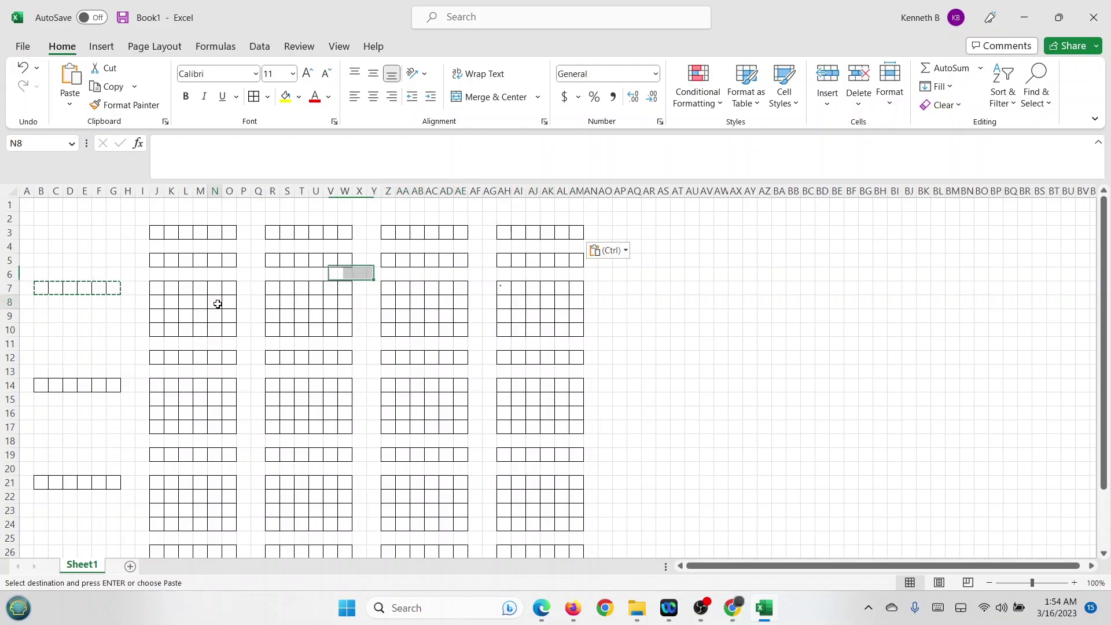
# - Insert two blank rows and another four blank rows at the start of the sheet, above the header strips
pyautogui.moveTo(9, 205); pyautogui.dragTo(9, 219)
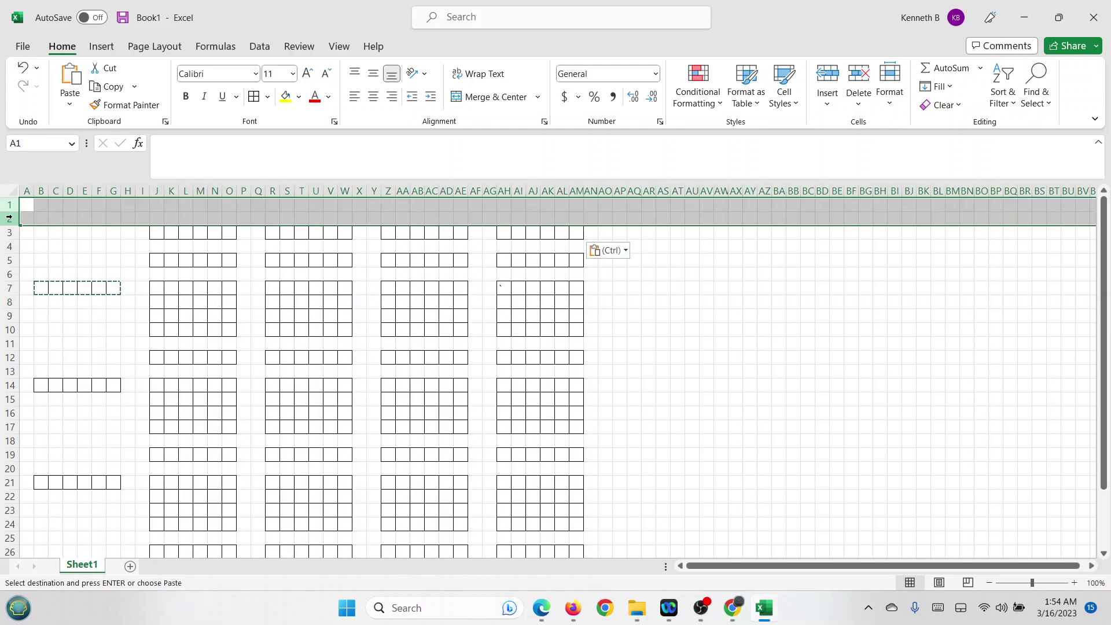
pyautogui.rightClick(8, 219)
pyautogui.click(50, 364)
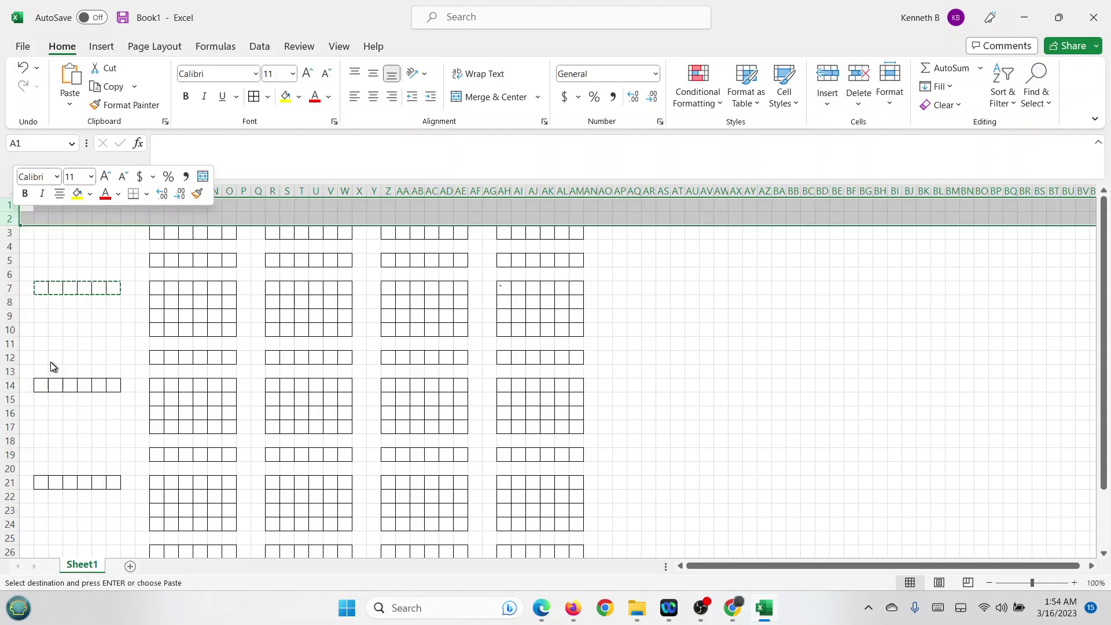
pyautogui.moveTo(12, 207); pyautogui.dragTo(12, 243)
pyautogui.rightClick(12, 243)
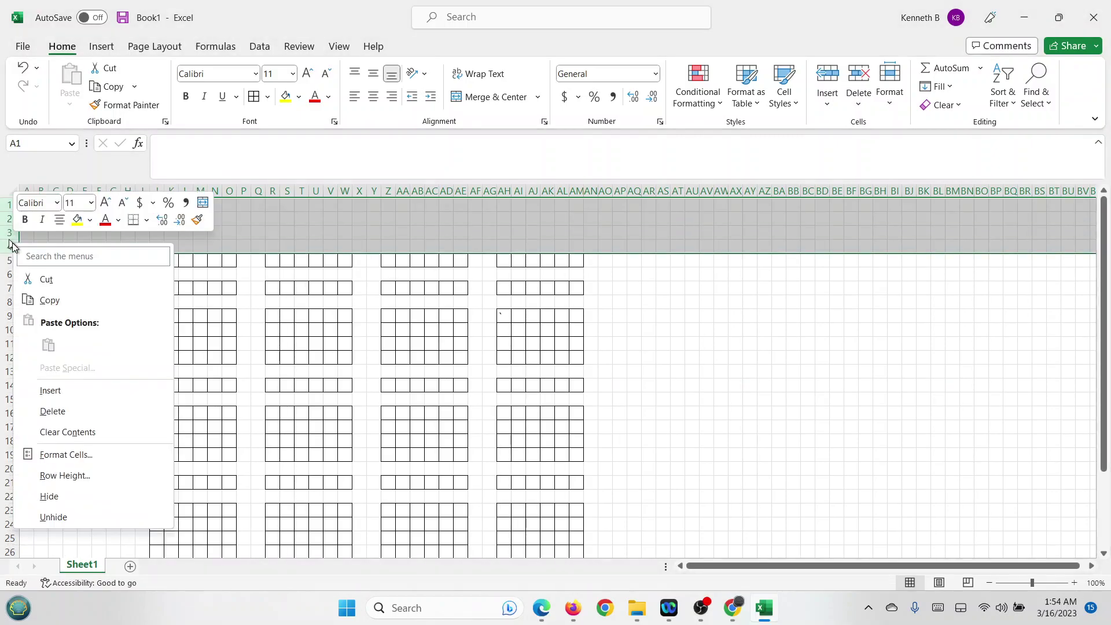
pyautogui.click(50, 390)
pyautogui.click(183, 414)
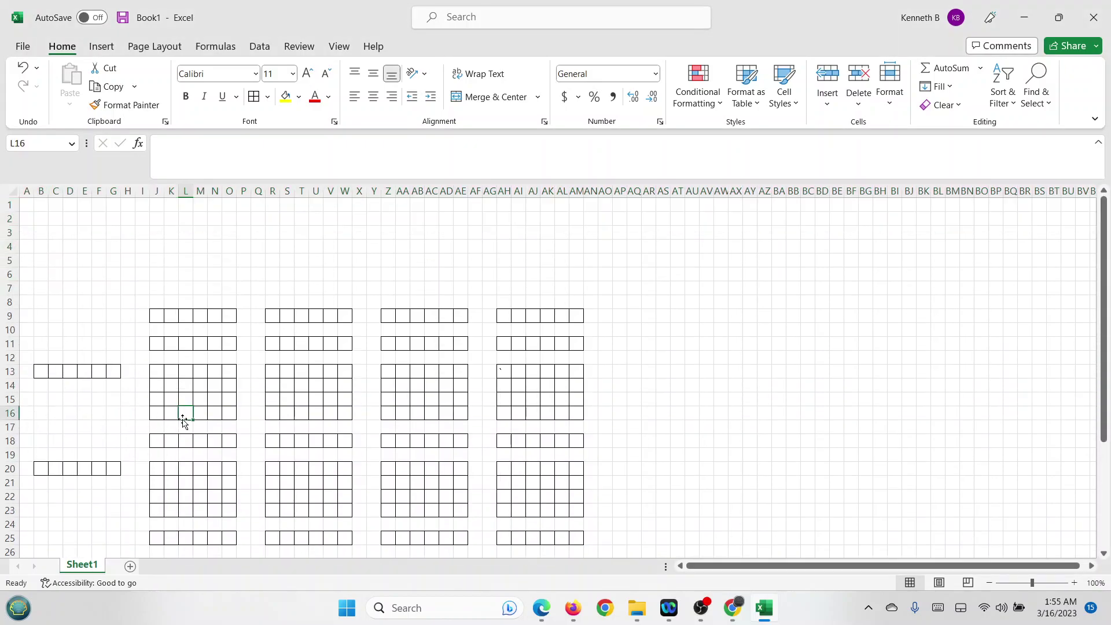
# - Copy the fourth grid AH13:AM16 and paste it into the empty area above its header strips at AH3
pyautogui.scroll(-4, 429, 406)
pyautogui.scroll(4, 433, 407)
pyautogui.moveTo(505, 371); pyautogui.dragTo(577, 413)
pyautogui.hotkey('ctrl', 'c')
pyautogui.click(505, 233)
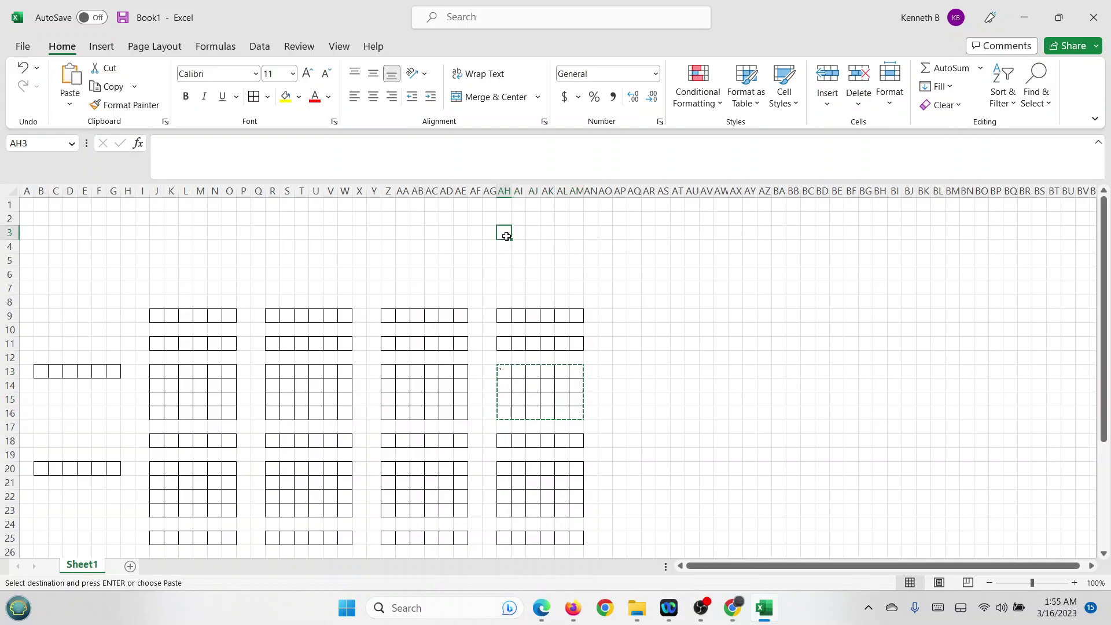
pyautogui.hotkey('ctrl', 'v')
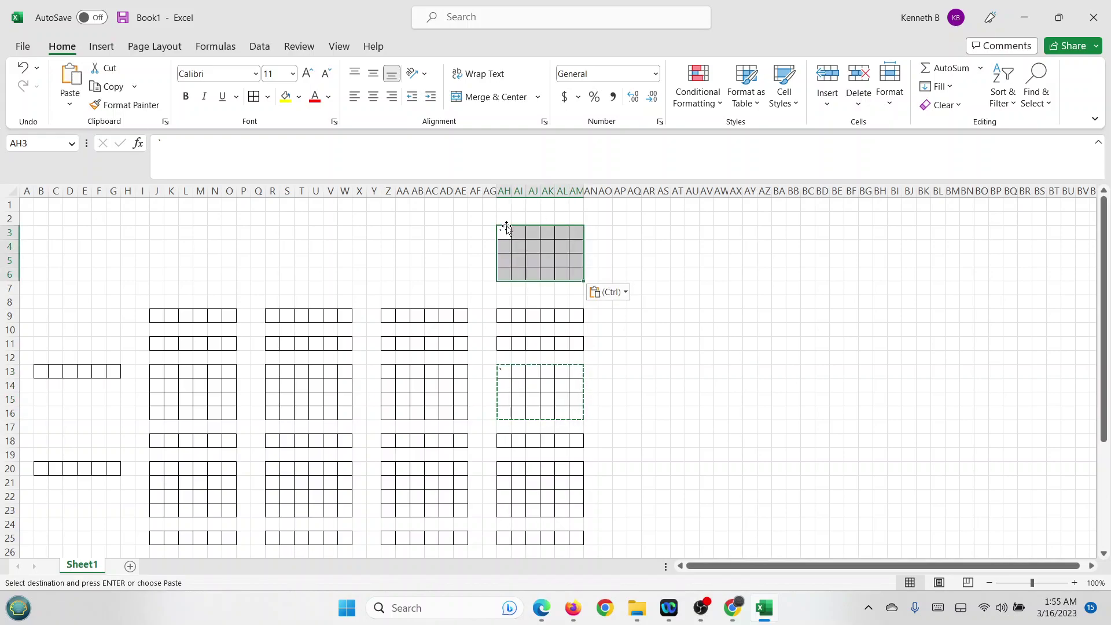
# - Insert one blank row above row 1
pyautogui.click(10, 204)
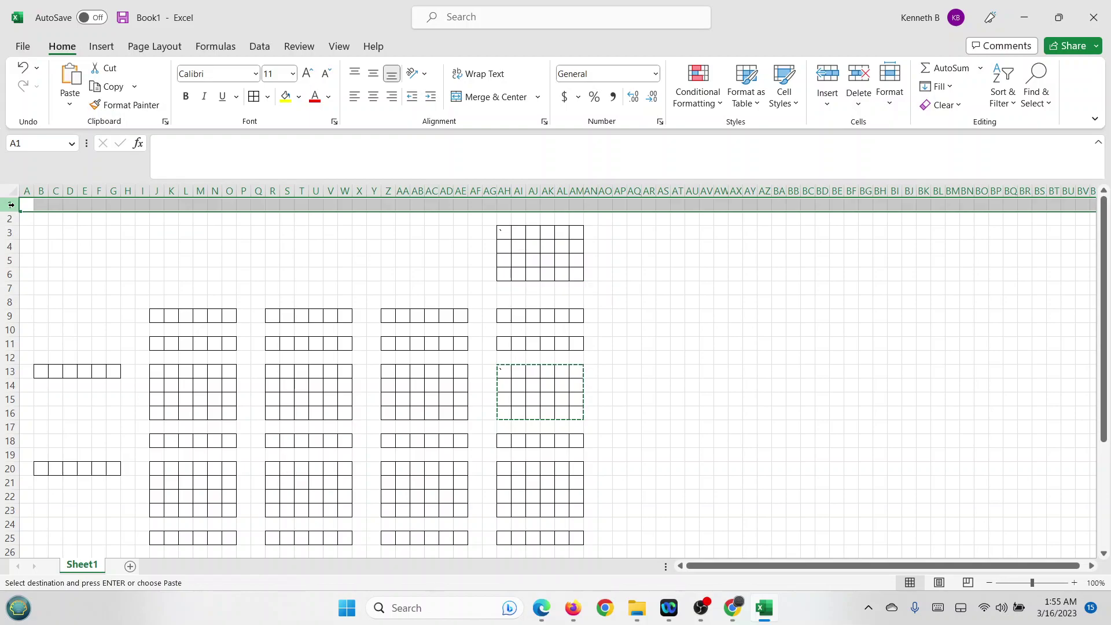
pyautogui.rightClick(10, 204)
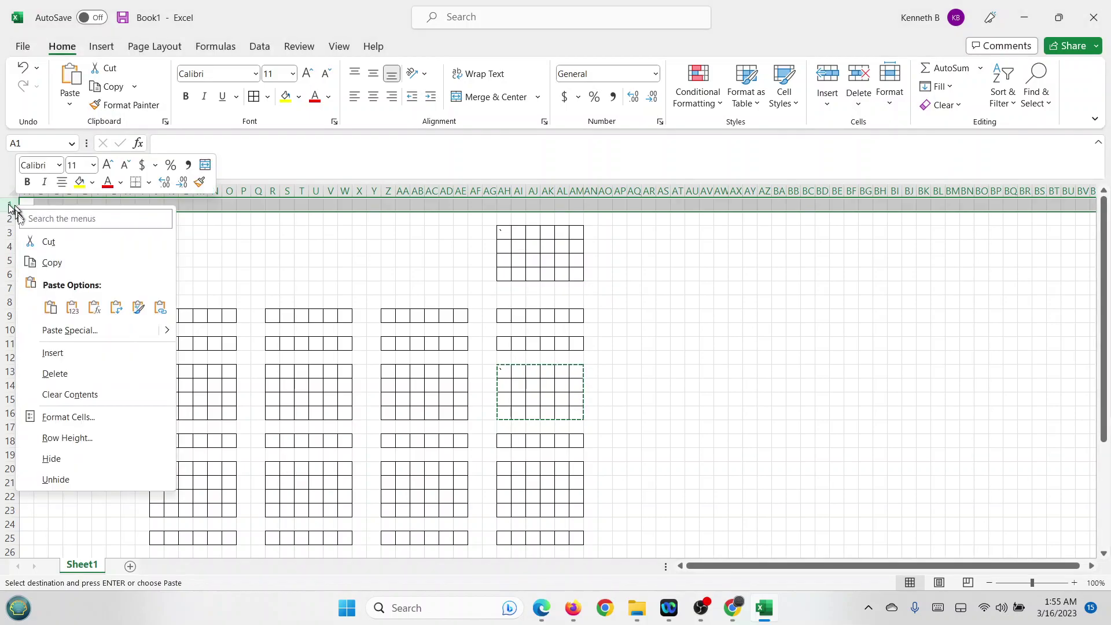
pyautogui.click(52, 352)
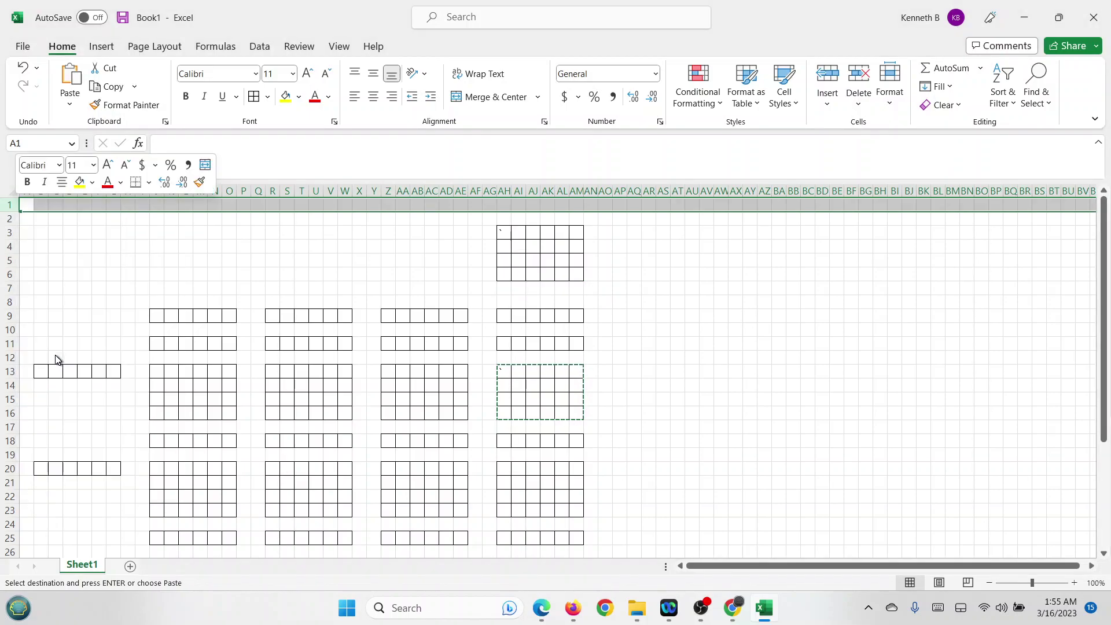
pyautogui.click(315, 245)
# - Copy the grid row AH4:AM4 and paste it at AH3 and AH8 to extend the uppermost grid to six rows
pyautogui.moveTo(504, 232); pyautogui.dragTo(555, 232)
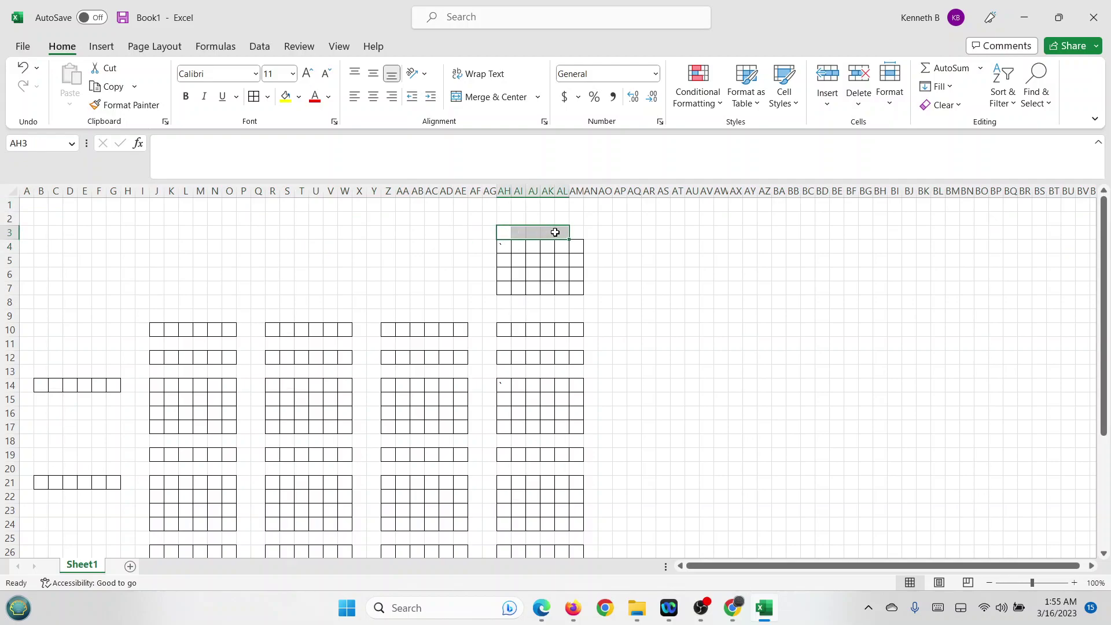
pyautogui.click(519, 247)
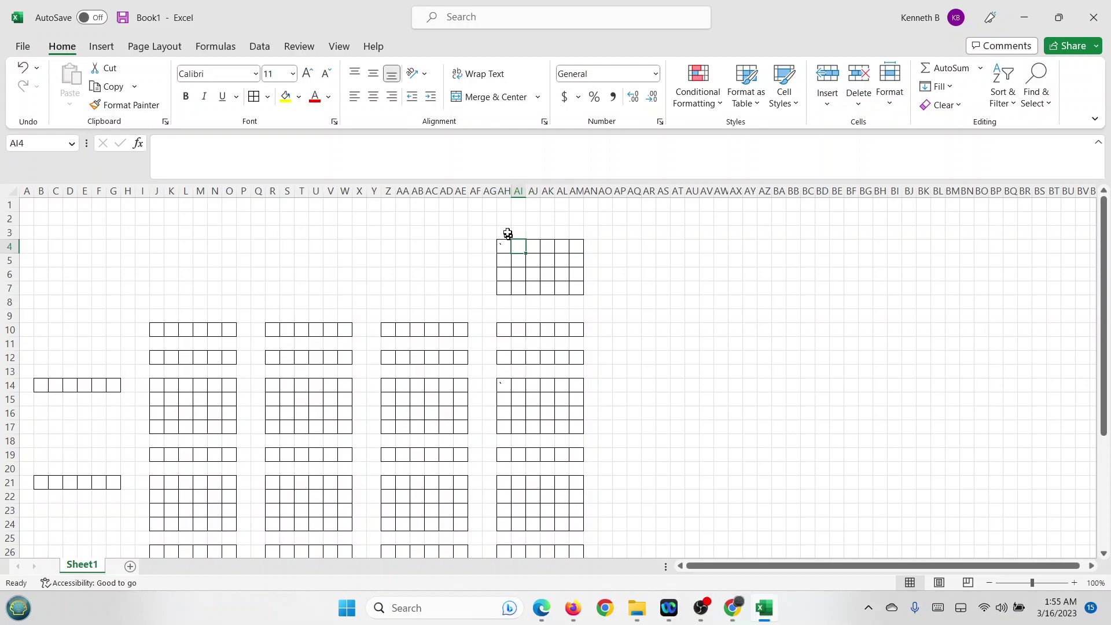
pyautogui.moveTo(505, 244); pyautogui.dragTo(580, 246)
pyautogui.hotkey('ctrl', 'c')
pyautogui.click(506, 232)
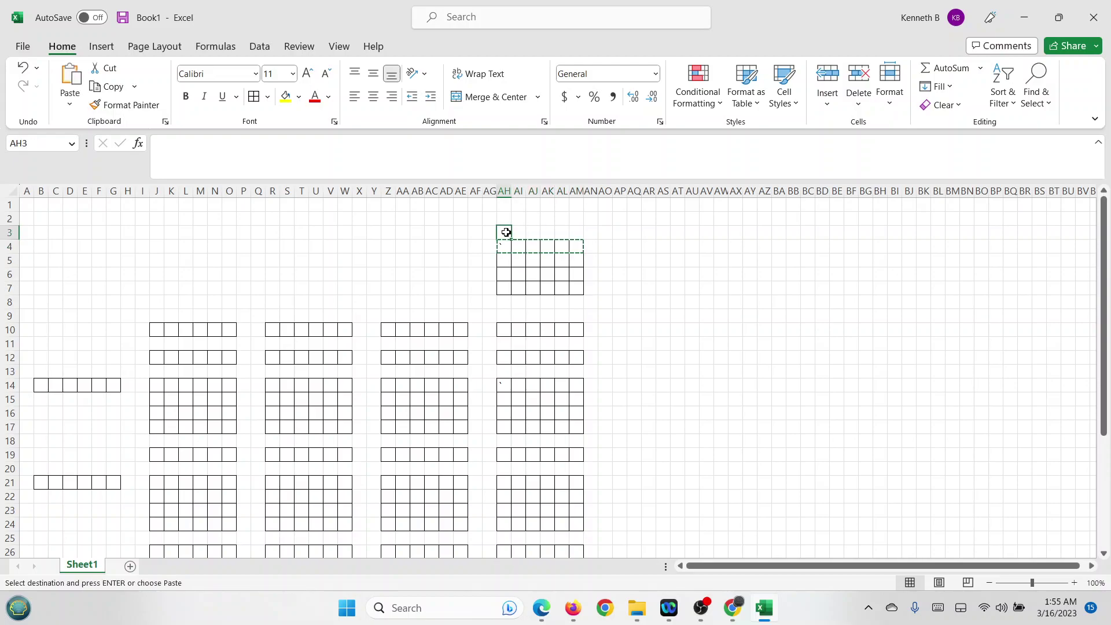
pyautogui.hotkey('ctrl', 'v')
pyautogui.click(505, 301)
pyautogui.hotkey('ctrl', 'v')
# - Enter the labels MK in AE3 and POS in AE8 beside the uppermost grid
pyautogui.click(458, 276)
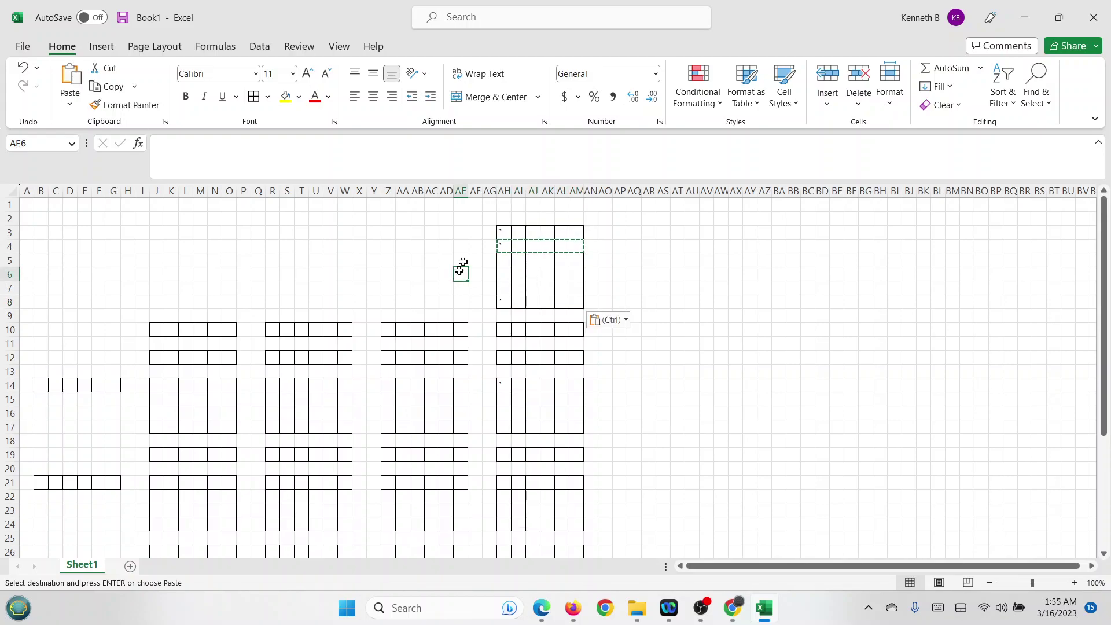
pyautogui.click(461, 233)
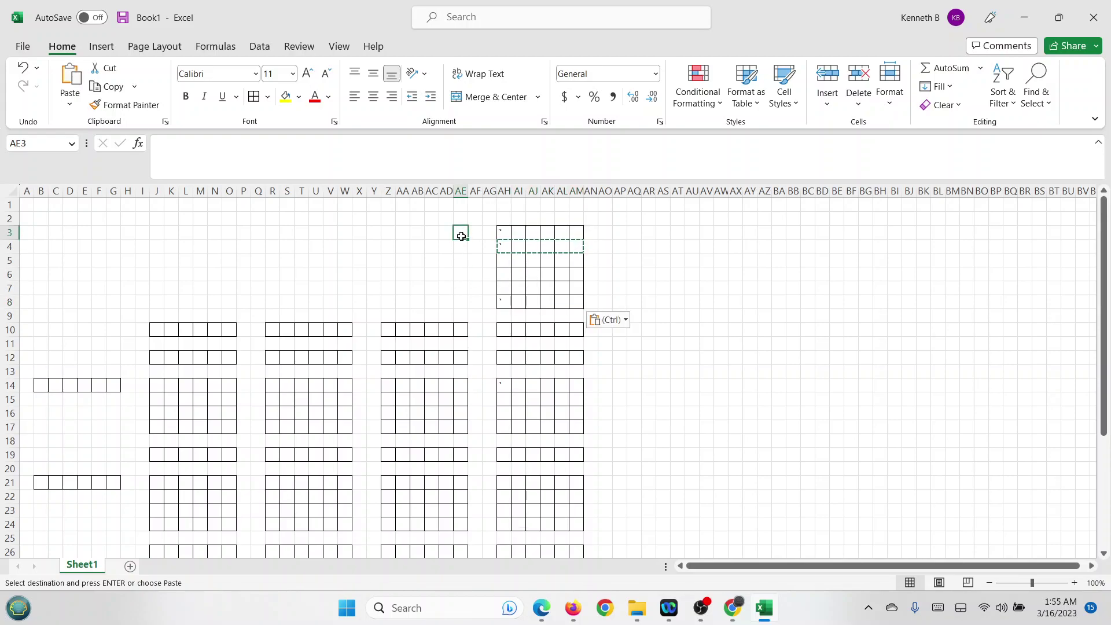
pyautogui.write('`')
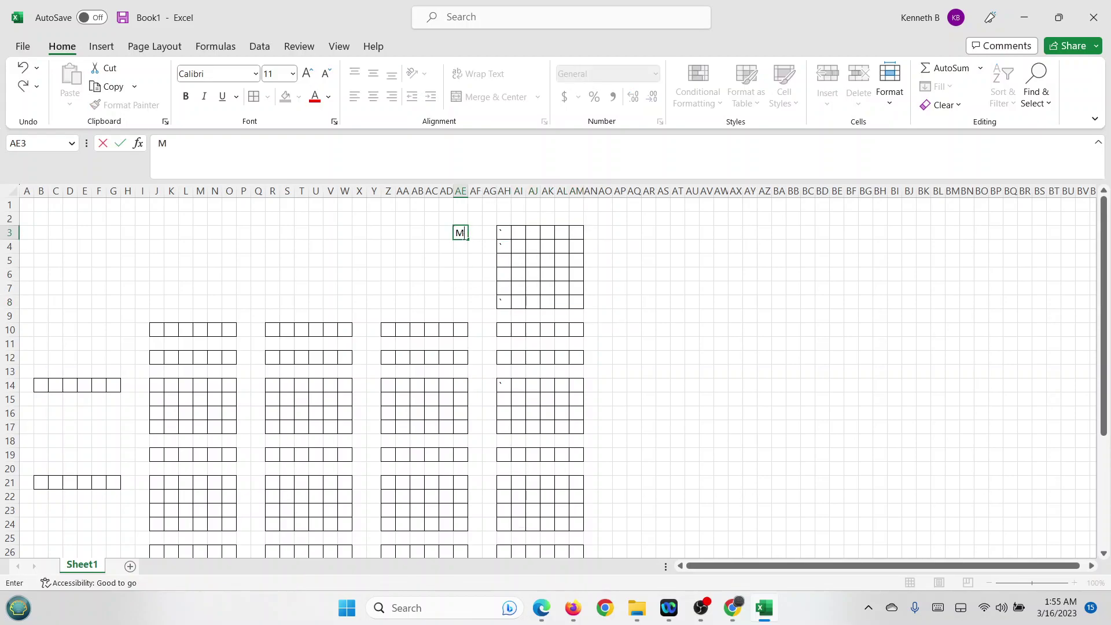
pyautogui.press('Return')
pyautogui.press('Return')
pyautogui.press('Return')
pyautogui.press('Return')
pyautogui.press('Return')
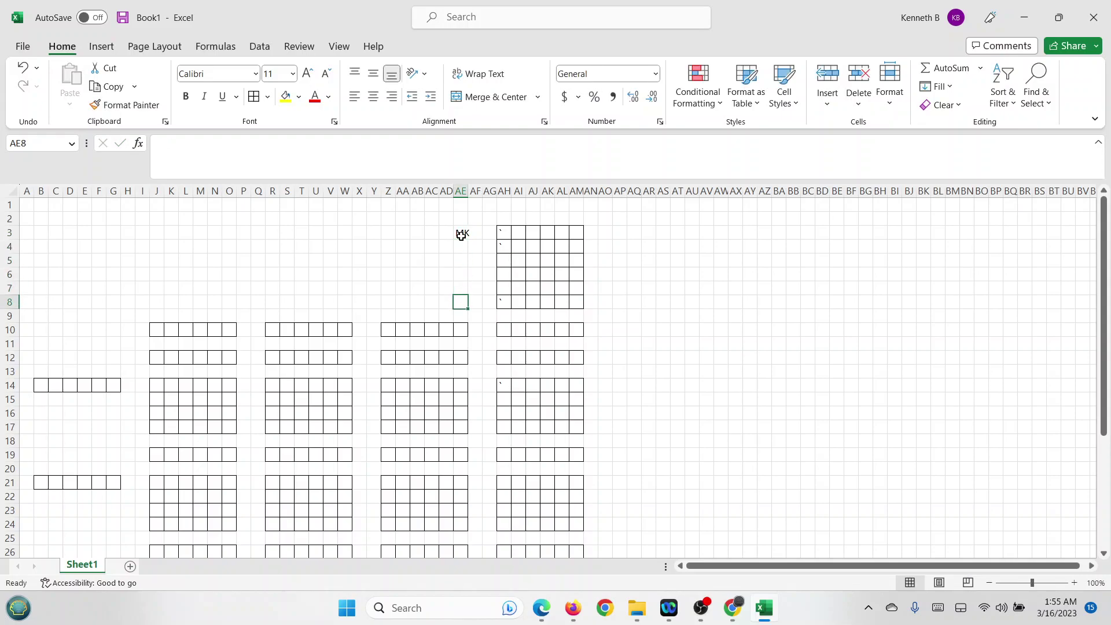
pyautogui.write('POS')
pyautogui.press('Return')
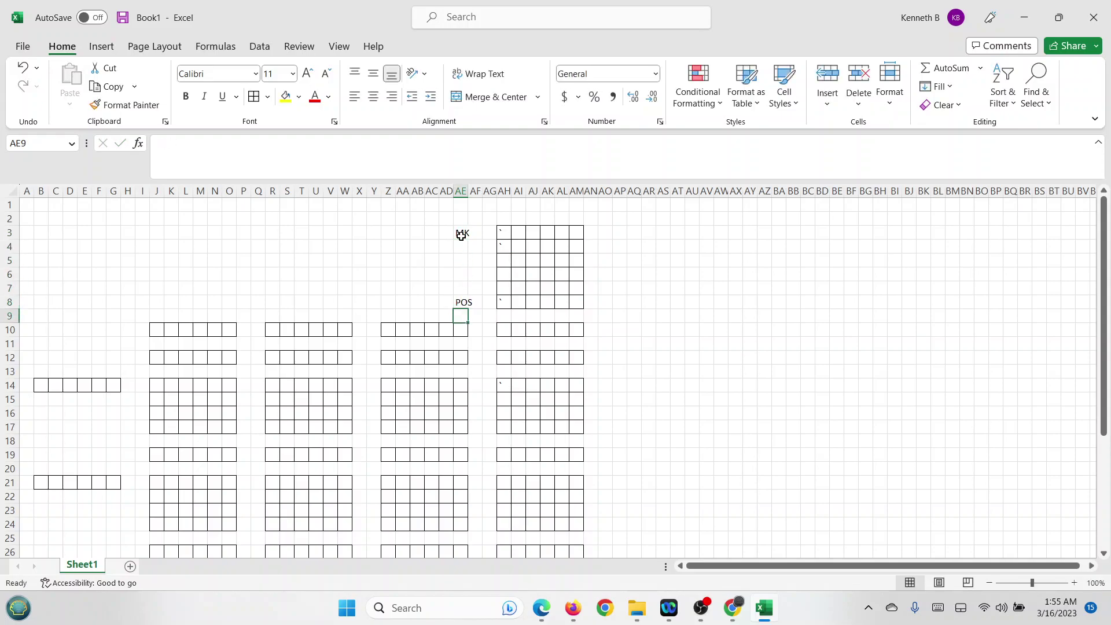
# - Change the label in AE8 to SOP
pyautogui.moveTo(462, 232); pyautogui.dragTo(464, 304)
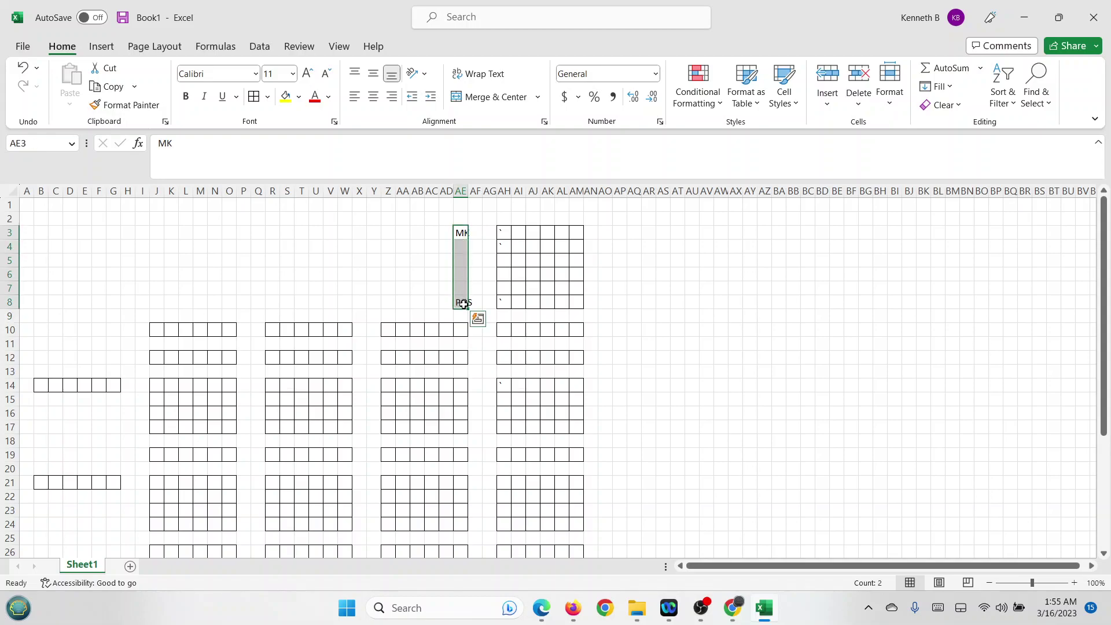
pyautogui.click(462, 304)
pyautogui.write('s')
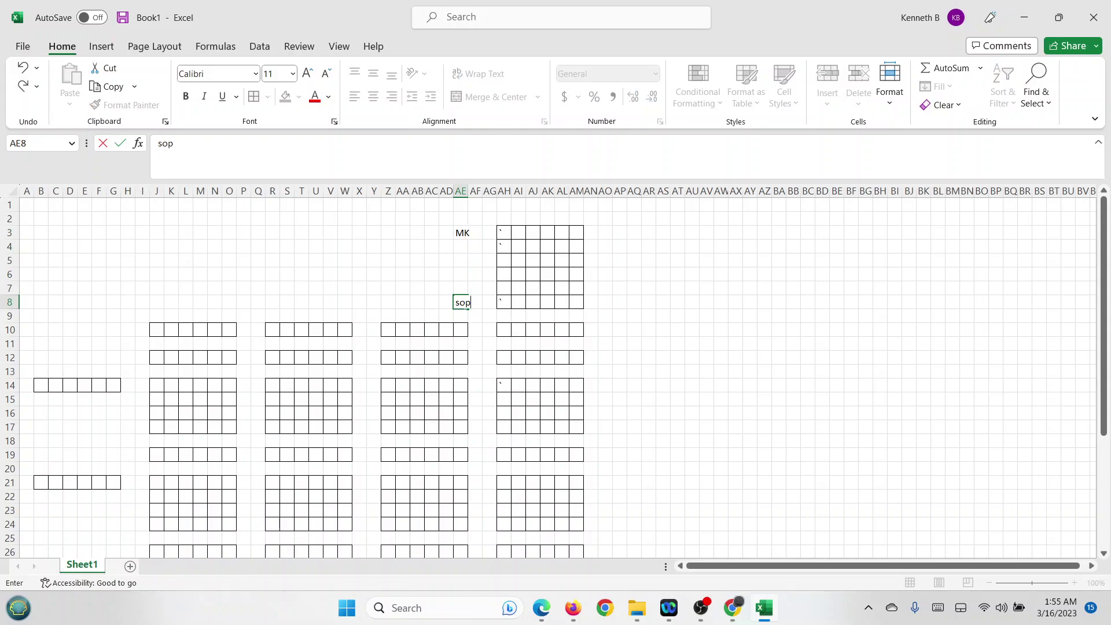
pyautogui.write('OP')
pyautogui.press('Return')
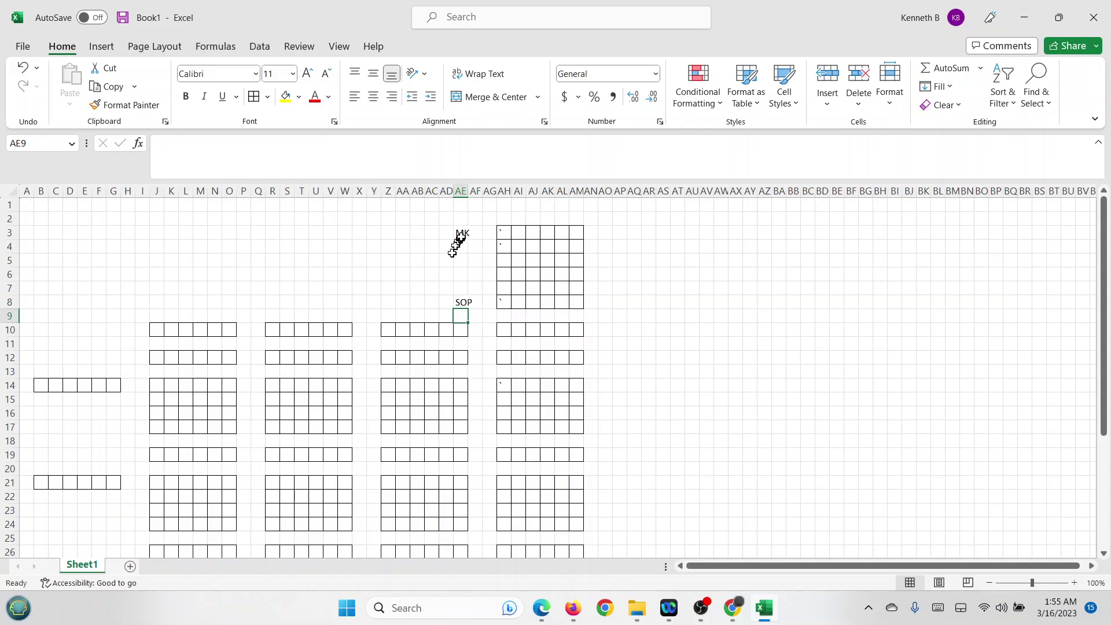
# - Right-align the MK and SOP labels in AE3:AE8
pyautogui.moveTo(461, 233); pyautogui.dragTo(466, 302)
pyautogui.click(392, 96)
pyautogui.click(504, 260)
# - Enter the digits 3, 1, 5, 3, 2 and 1 across the MK row in AH3:AM3
pyautogui.click(506, 235)
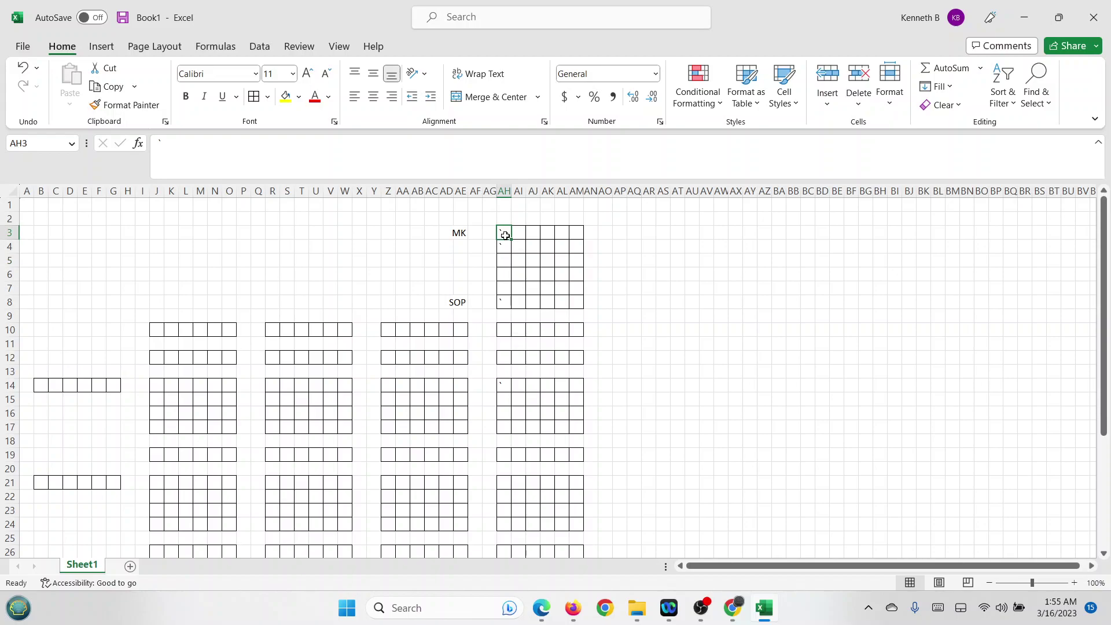
pyautogui.write('1')
pyautogui.press('Tab')
pyautogui.write('1')
pyautogui.press('Tab')
pyautogui.write('5')
pyautogui.press('Tab')
pyautogui.write('3')
pyautogui.press('Tab')
pyautogui.write('2')
pyautogui.press('Tab')
pyautogui.write('1')
pyautogui.press('Down')
# - Clear the stray marks from cells AH8 and AH4 of the uppermost grid
pyautogui.press('Down')
pyautogui.press('Down')
pyautogui.press('Down')
pyautogui.press('Down')
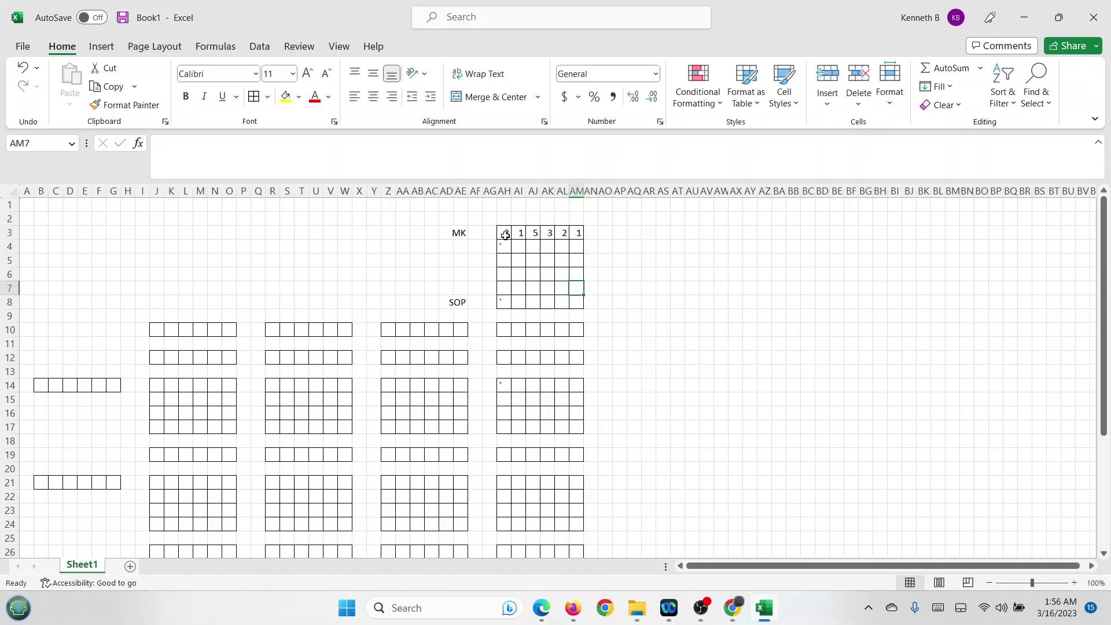
pyautogui.press('Left')
pyautogui.press('Left')
pyautogui.press('Left')
pyautogui.press('Left')
pyautogui.press('Left')
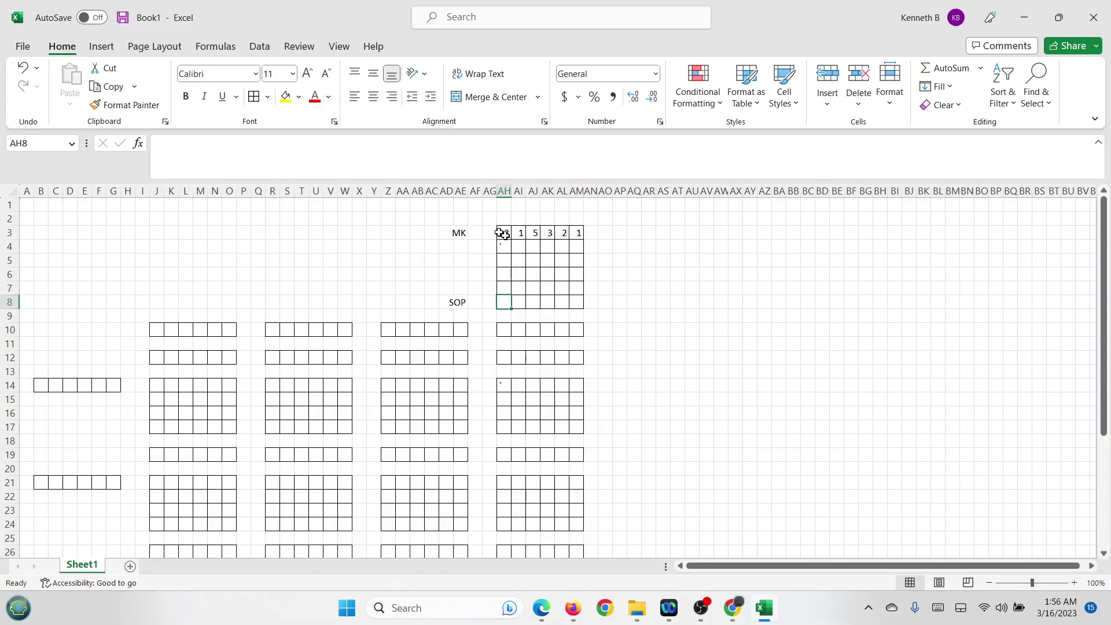
pyautogui.click(509, 243)
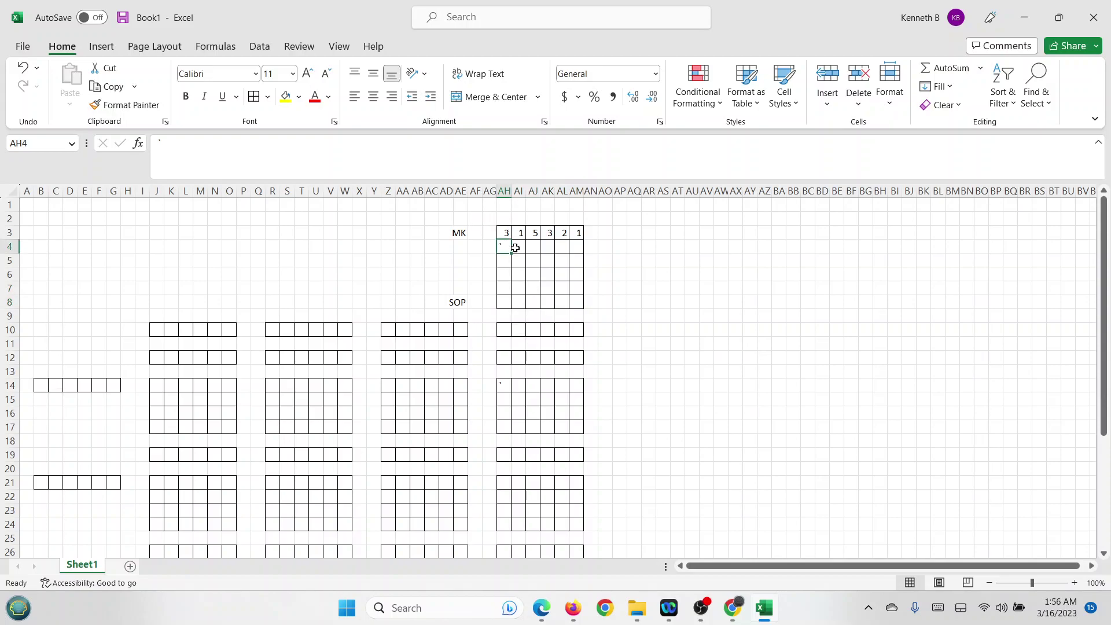
pyautogui.click(475, 259)
# - Centre the contents of all cells in the worksheet horizontally
pyautogui.click(9, 192)
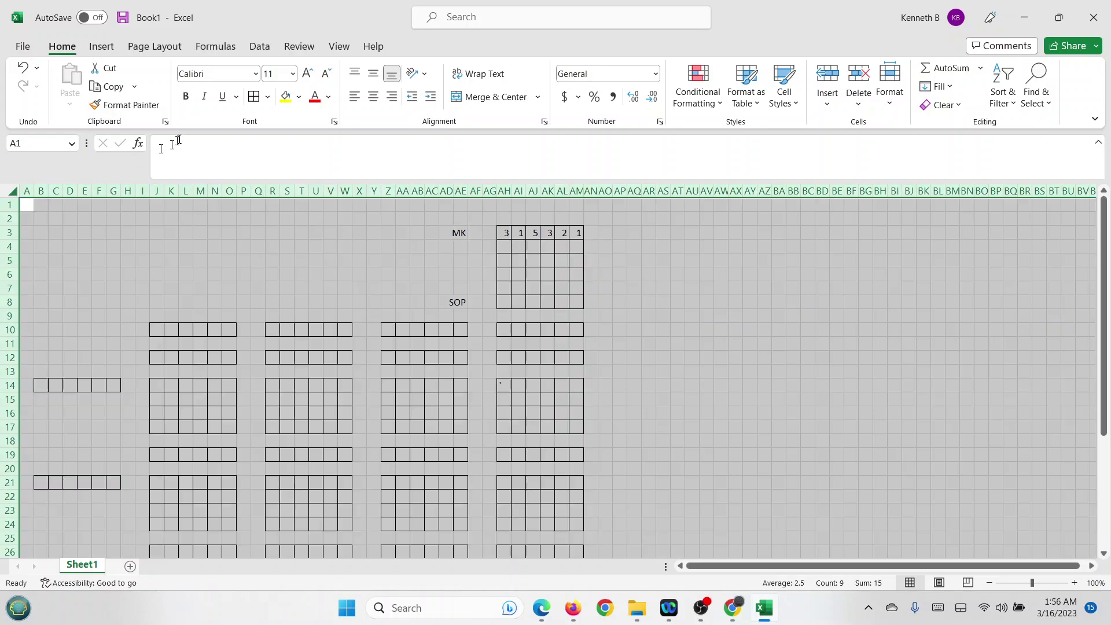
pyautogui.click(377, 97)
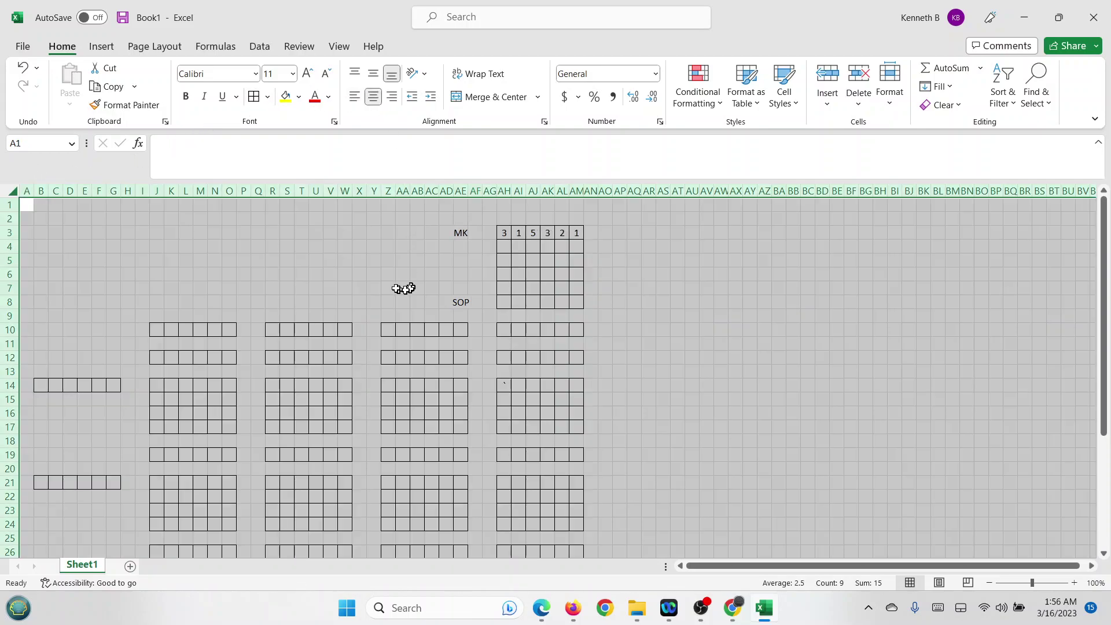
pyautogui.click(397, 290)
# - Set the label cells AE3:AE8, holding MK and SOP, back to right alignment
pyautogui.moveTo(461, 234); pyautogui.dragTo(463, 301)
pyautogui.click(392, 96)
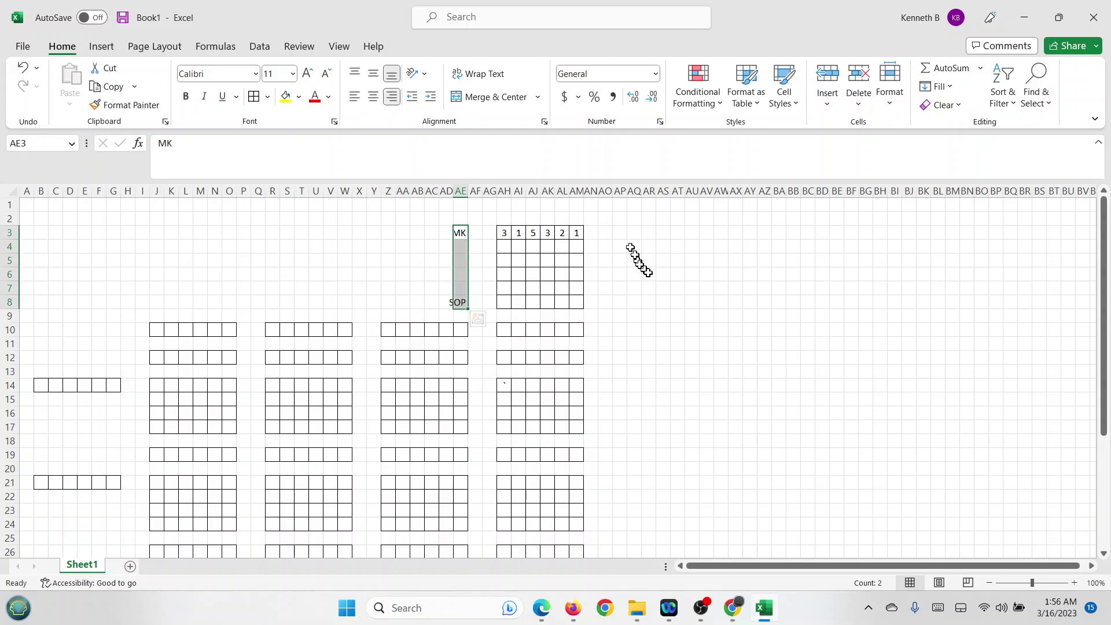
pyautogui.click(648, 274)
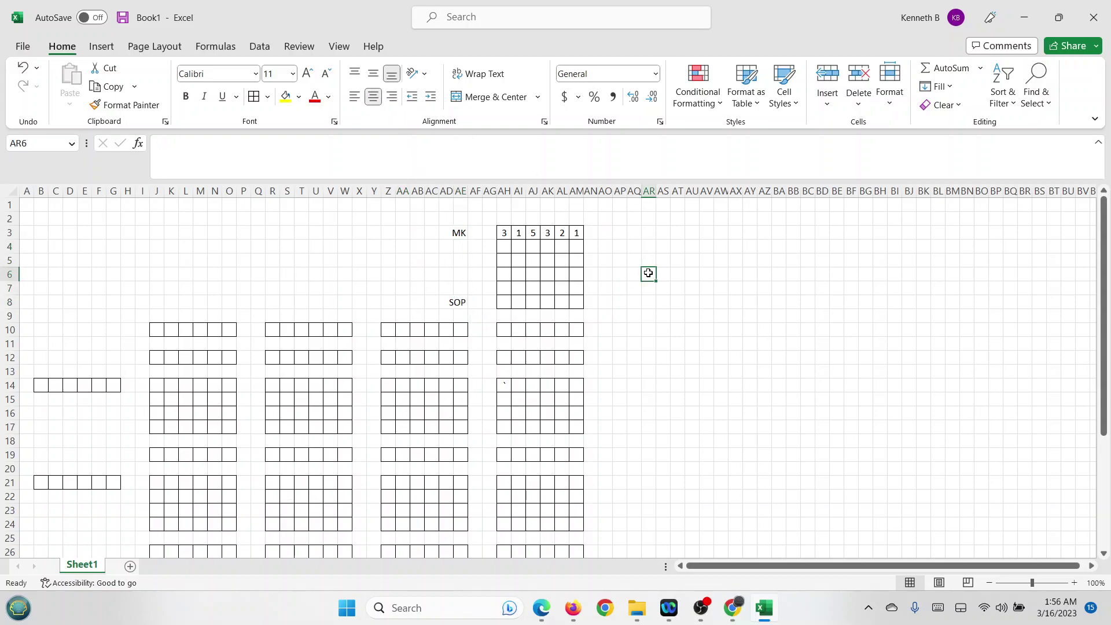
pyautogui.moveTo(504, 246); pyautogui.dragTo(502, 272)
pyautogui.moveTo(577, 246); pyautogui.dragTo(579, 291)
# - Enter the digits 0 to 9 across AP3:AY3 as the header row of a digit table
pyautogui.click(621, 233)
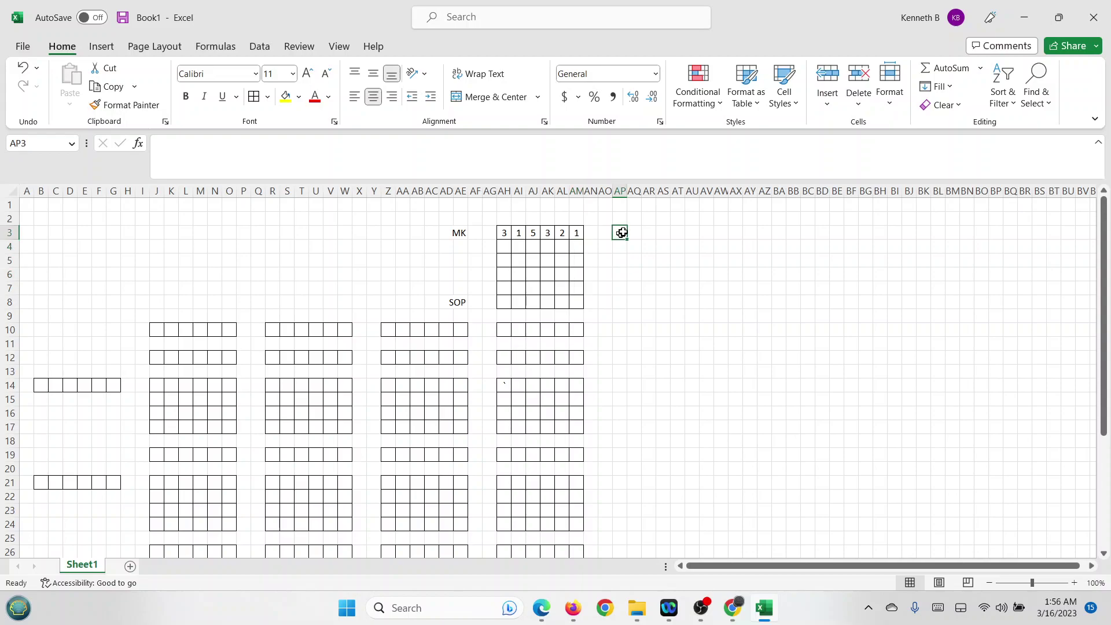
pyautogui.write('0')
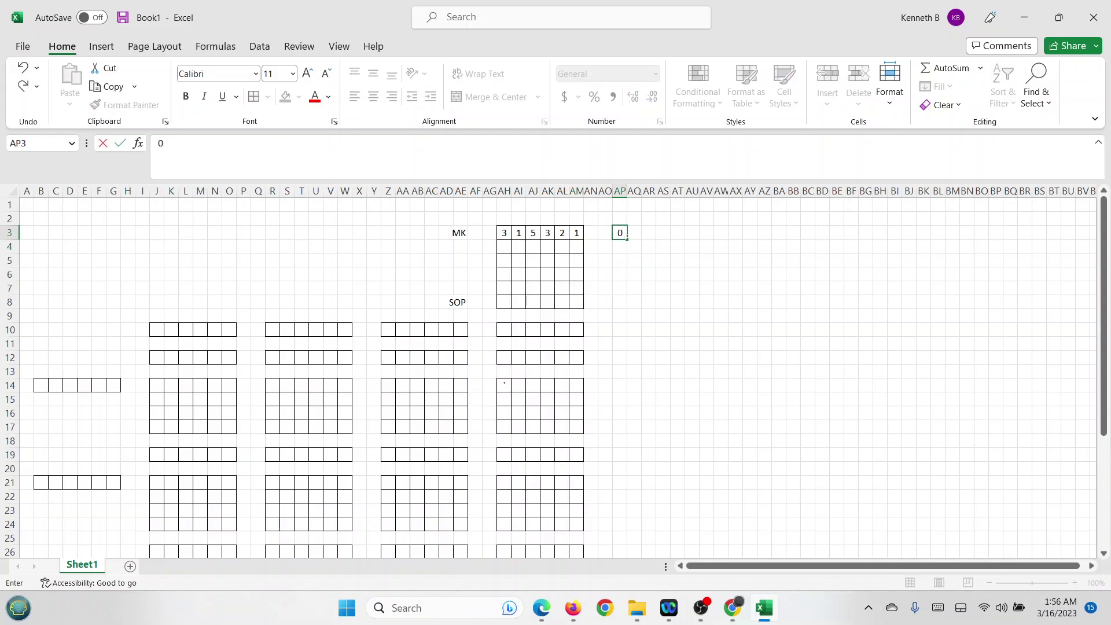
pyautogui.press('Tab')
pyautogui.write('1')
pyautogui.press('Tab')
pyautogui.write('2')
pyautogui.press('Tab')
pyautogui.write('3\t4\t5\t6\t7\t8')
pyautogui.press('Tab')
pyautogui.write('9')
pyautogui.press('Tab')
pyautogui.press('Return')
pyautogui.press('Left')
pyautogui.press('Left')
pyautogui.press('Left')
pyautogui.press('Left')
pyautogui.press('Left')
pyautogui.press('Left')
pyautogui.press('Left')
pyautogui.press('Left')
pyautogui.press('Left')
pyautogui.press('Left')
pyautogui.press('Left')
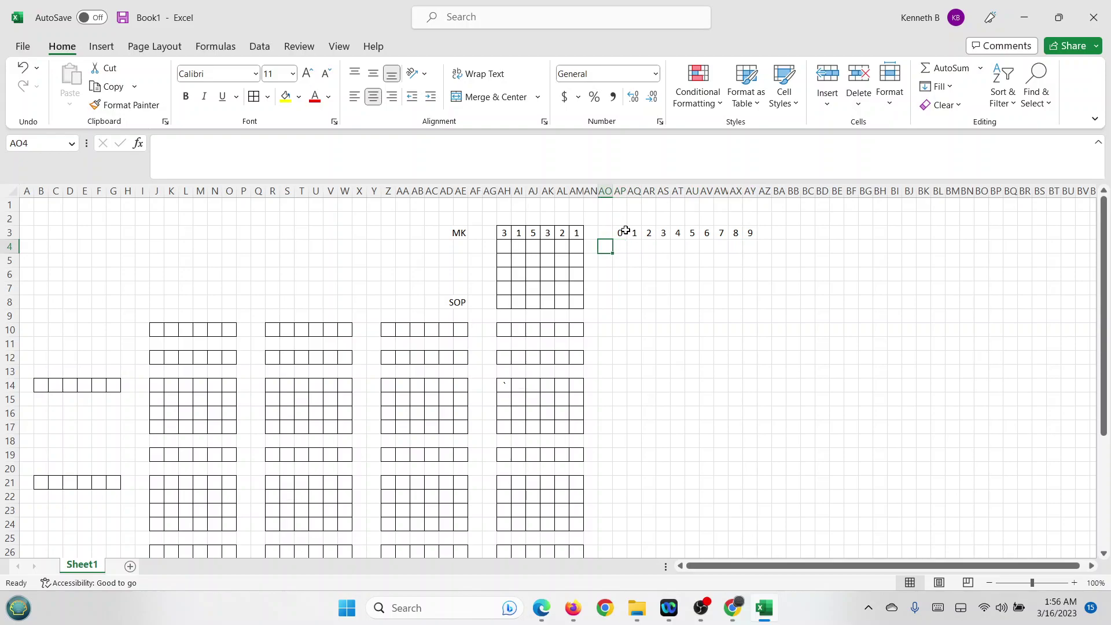
pyautogui.click(626, 230)
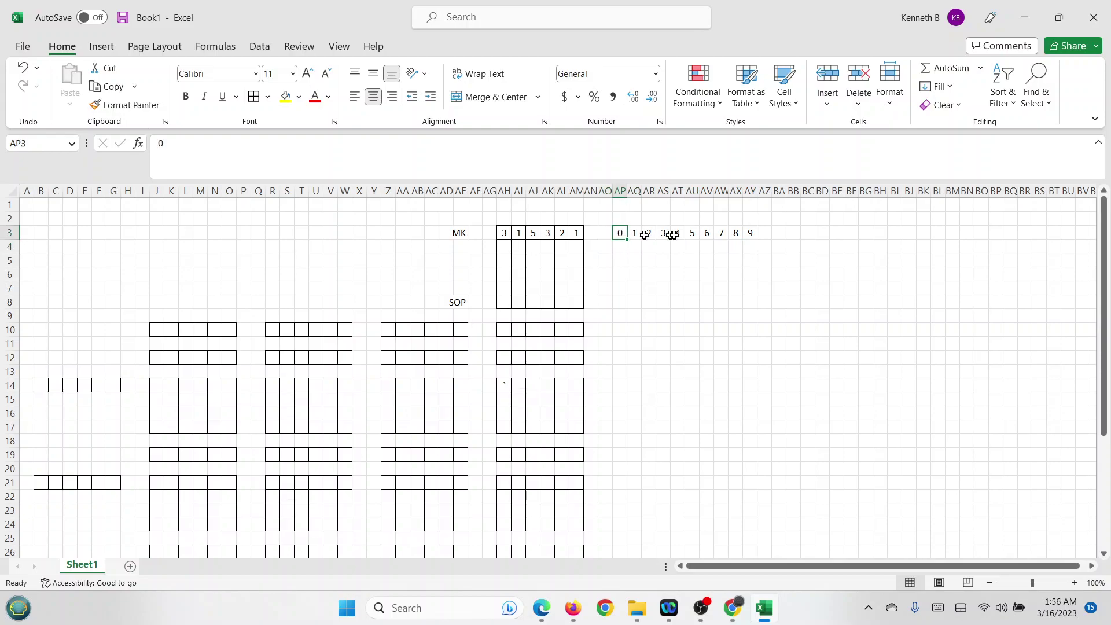
# - Change the last digit of the MK row, in AM3, to 0
pyautogui.click(579, 236)
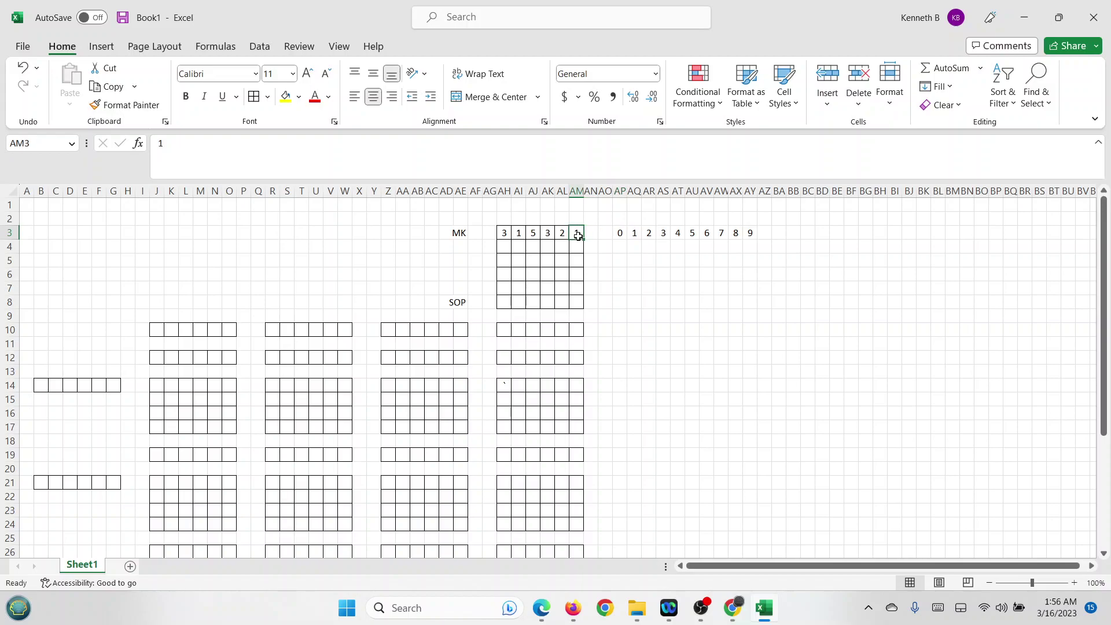
pyautogui.write('0')
# - Fill AP4:AP7 beneath header digit 0 with 2, 4, 6 and 8
pyautogui.click(625, 245)
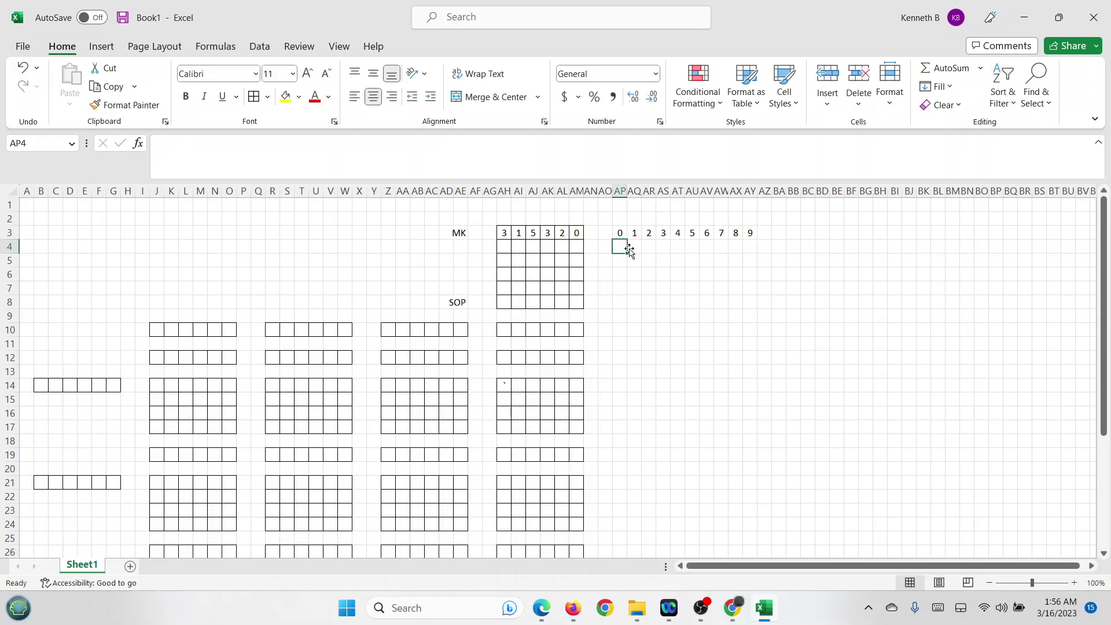
pyautogui.write('2')
pyautogui.press('Return')
pyautogui.write('4')
pyautogui.press('Return')
pyautogui.write('6')
pyautogui.press('Return')
pyautogui.write('8')
pyautogui.press('Right')
# - Fill AQ4:AQ7 beneath header digit 1 with 3, 5, 7 and 9
pyautogui.press('Up')
pyautogui.press('Up')
pyautogui.click(630, 250)
pyautogui.write('3')
pyautogui.press('Return')
pyautogui.write('5')
pyautogui.press('Return')
pyautogui.write('7')
pyautogui.press('Return')
pyautogui.write('9')
pyautogui.press('Right')
# - Fill AR4:AR7 beneath header digit 2 with 4, 6, 8 and 0
pyautogui.press('Up')
pyautogui.press('Up')
pyautogui.press('Up')
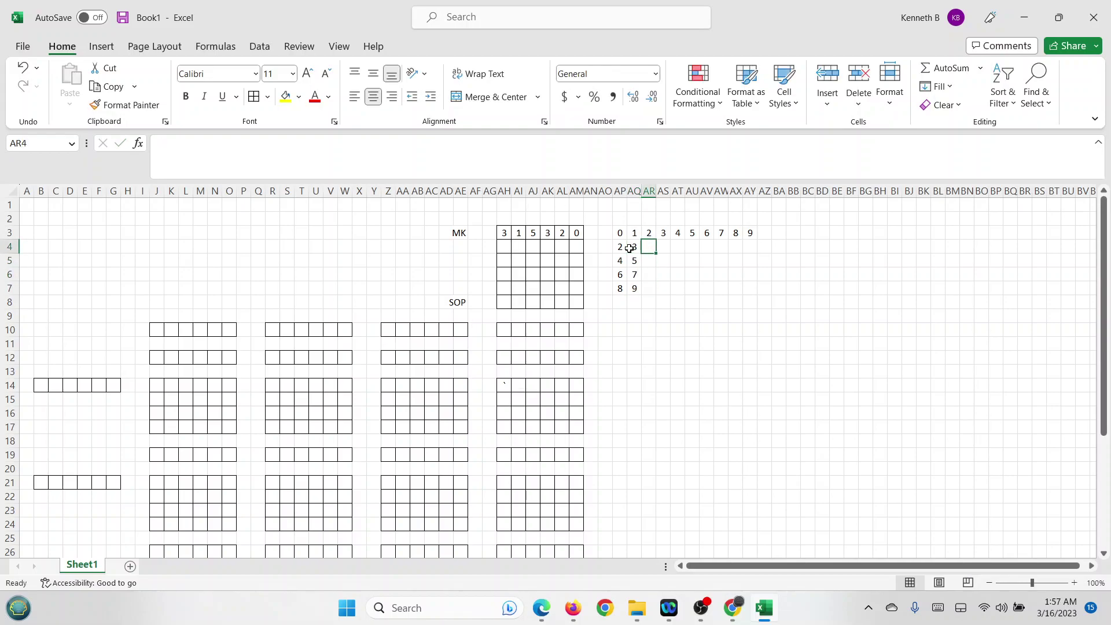
pyautogui.write('4')
pyautogui.press('Return')
pyautogui.write('6')
pyautogui.press('Return')
pyautogui.write('8')
pyautogui.press('Return')
pyautogui.write('0')
pyautogui.press('Right')
# - Fill AS4:AS7 beneath header digit 3 with 5, 7, 9 and 1
pyautogui.press('Up')
pyautogui.press('Up')
pyautogui.press('Up')
pyautogui.write('5')
pyautogui.press('Return')
pyautogui.write('7')
pyautogui.press('Return')
pyautogui.write('9')
pyautogui.press('Return')
pyautogui.write('1')
pyautogui.press('Right')
# - Fill AT4:AT7 beneath header digit 4 with 6, 8, 0 and 2
pyautogui.press('Up')
pyautogui.press('Up')
pyautogui.press('Up')
pyautogui.write('6')
pyautogui.press('Return')
pyautogui.write('8')
pyautogui.press('Return')
pyautogui.write('0')
pyautogui.press('Return')
pyautogui.write('2')
pyautogui.press('Return')
# - Fill AU4:AU7 beneath header digit 5 with 7, 9, 1 and 3
pyautogui.press('Right')
pyautogui.press('Up')
pyautogui.press('Up')
pyautogui.press('Up')
pyautogui.press('Up')
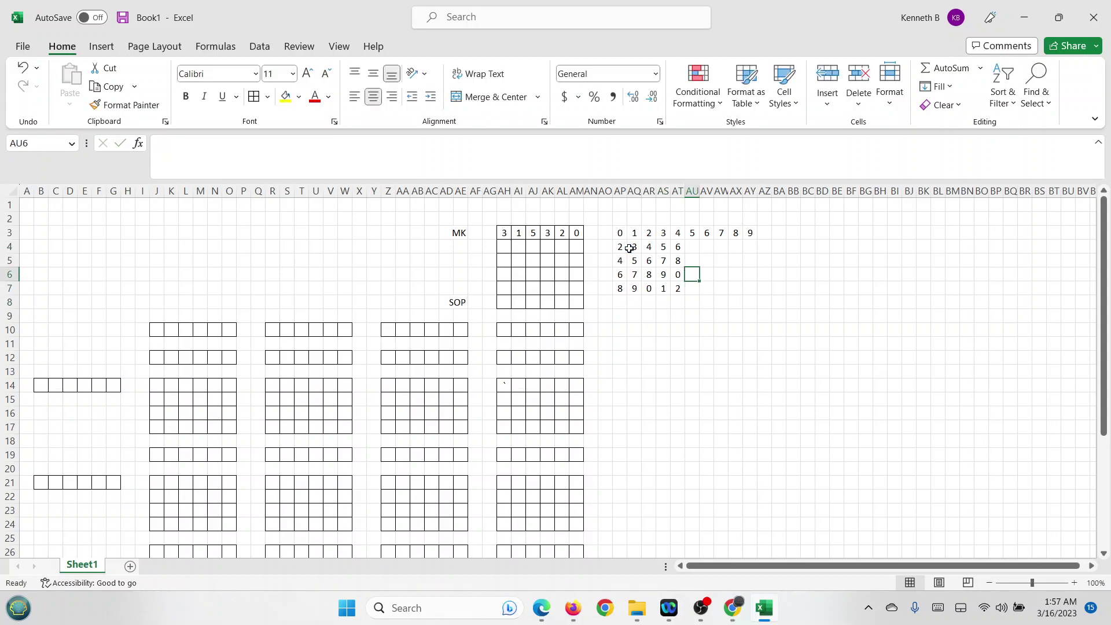
pyautogui.write('7')
pyautogui.press('Return')
pyautogui.write('9')
pyautogui.press('Return')
pyautogui.write('1')
pyautogui.press('Return')
pyautogui.write('3')
pyautogui.press('Tab')
# - Fill AV4:AV7 beneath header digit 6 with 8, 0, 2 and 4
pyautogui.press('Up')
pyautogui.press('Up')
pyautogui.press('Up')
pyautogui.write('8')
pyautogui.press('Return')
pyautogui.write('0')
pyautogui.press('Return')
pyautogui.write('2')
pyautogui.press('Return')
pyautogui.write('4')
pyautogui.press('Tab')
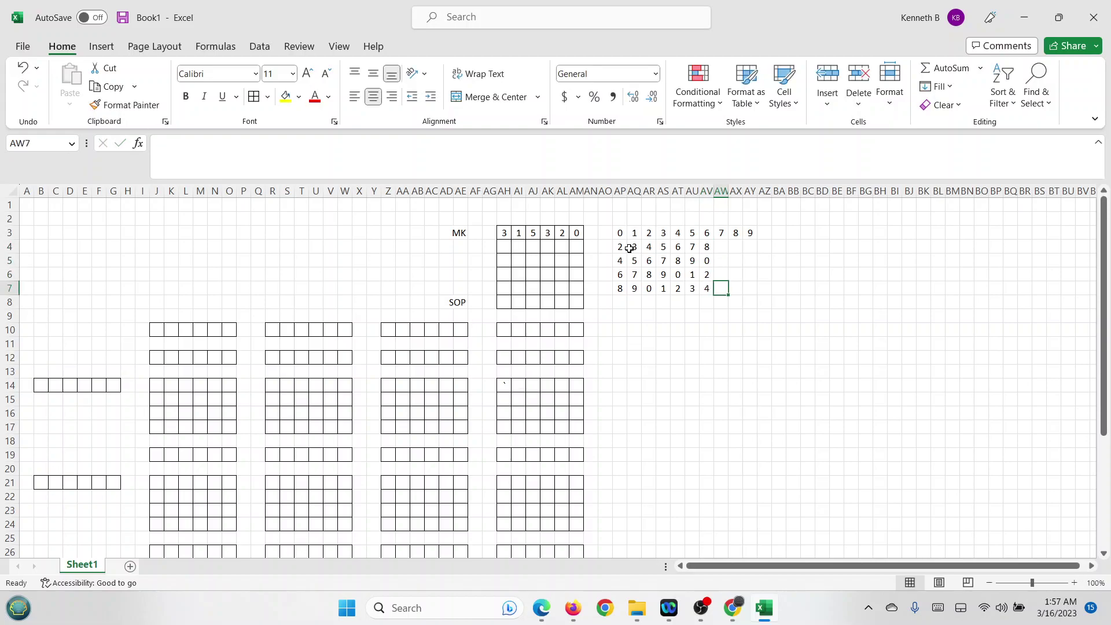
# - Fill AW4:AW7 beneath header digit 7 with 9, 1, 3 and 5
pyautogui.press('Up')
pyautogui.press('Up')
pyautogui.press('Up')
pyautogui.write('9')
pyautogui.press('Return')
pyautogui.write('1')
pyautogui.press('Return')
pyautogui.write('3')
pyautogui.press('Return')
pyautogui.write('5')
pyautogui.press('Tab')
# - Fill AX4:AX7 beneath header digit 8 with 0, 2, 4 and 6
pyautogui.press('Up')
pyautogui.press('Up')
pyautogui.press('Up')
pyautogui.write('0')
pyautogui.press('Return')
pyautogui.write('2')
pyautogui.press('Return')
pyautogui.write('4')
pyautogui.press('Return')
pyautogui.write('6')
pyautogui.press('Tab')
# - Fill AY4:AY7 beneath header digit 9 with 1, 3, 5 and 7
pyautogui.press('Up')
pyautogui.press('Up')
pyautogui.press('Up')
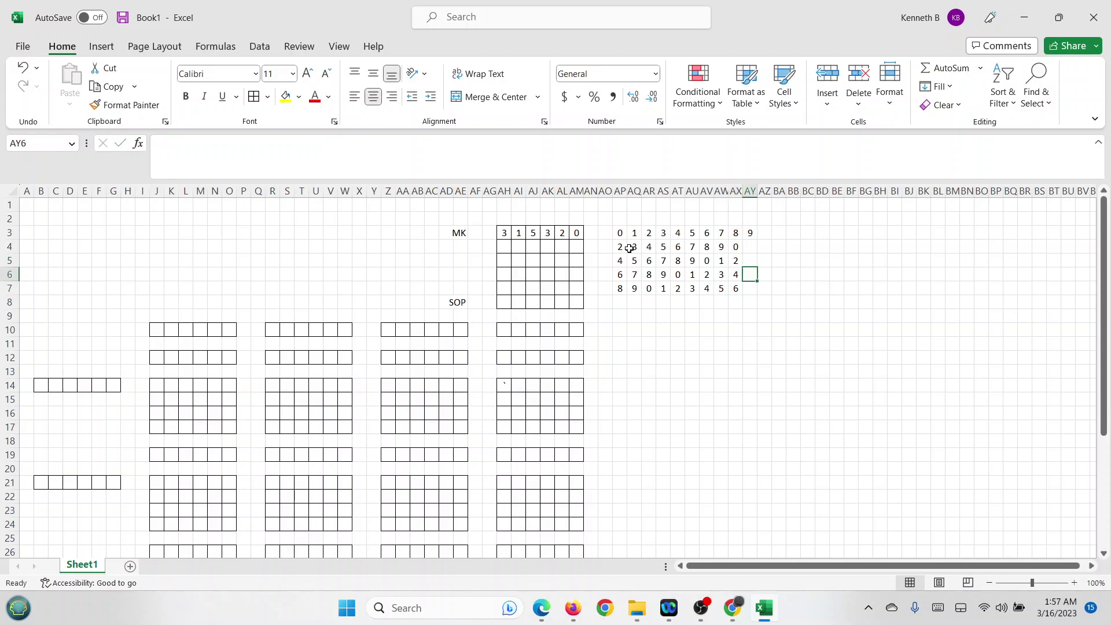
pyautogui.write('1')
pyautogui.press('Return')
pyautogui.write('3')
pyautogui.press('Return')
pyautogui.write('5')
pyautogui.press('Return')
pyautogui.write('7')
pyautogui.press('Left')
# - Select cell AP8, the empty cell directly beneath the lookup table's column for digit 0
pyautogui.press('Left')
pyautogui.press('Left')
pyautogui.press('Left')
pyautogui.press('Left')
pyautogui.press('Left')
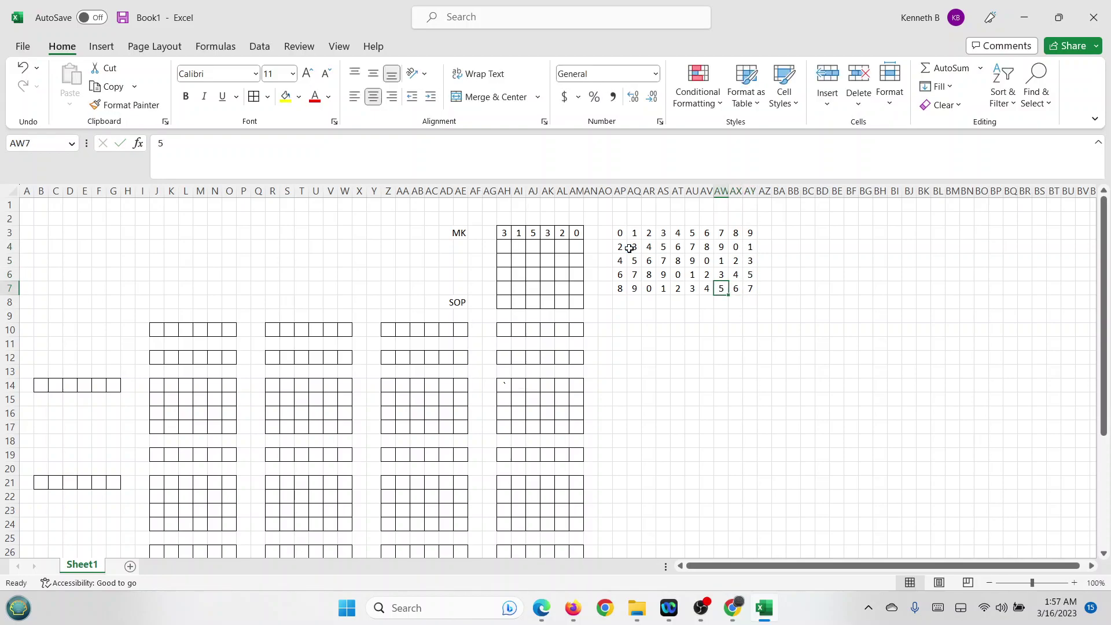
pyautogui.press('Left')
pyautogui.press('Left')
pyautogui.press('Left')
pyautogui.press('Left')
pyautogui.press('Left')
pyautogui.press('Right')
pyautogui.press('Right')
pyautogui.press('Down')
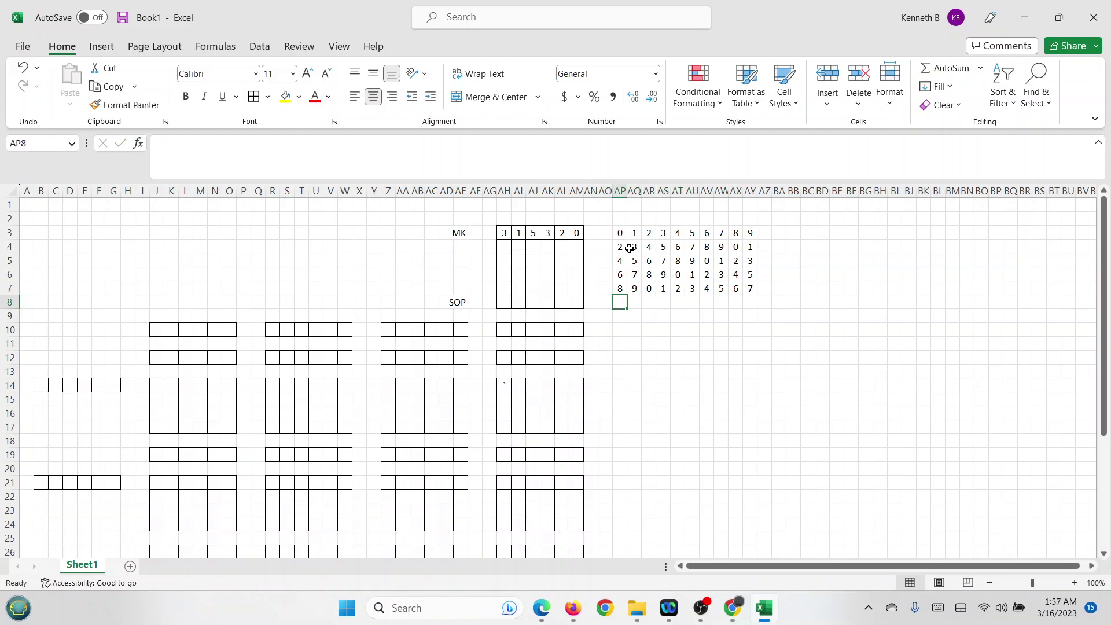